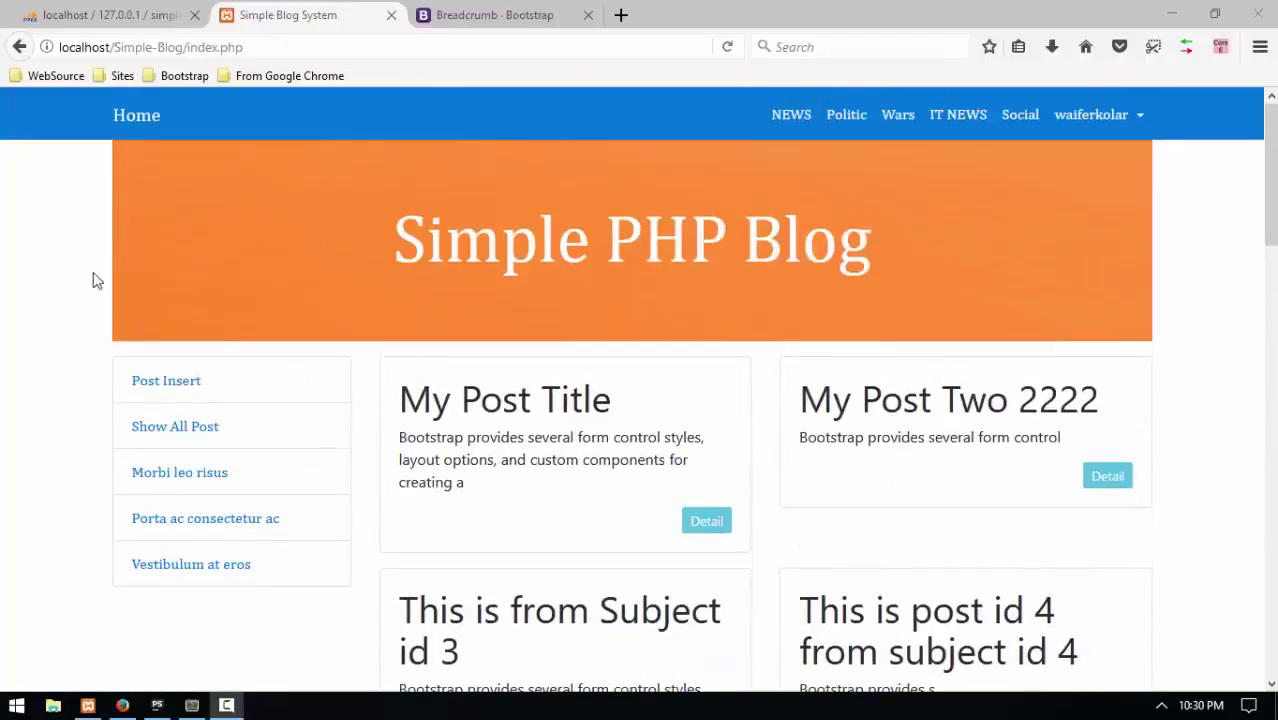
# Open admin.php from the Simple-Blog project and close postgenerator.php and postedit.php
pyautogui.click(156, 706)
pyautogui.click(12, 88)
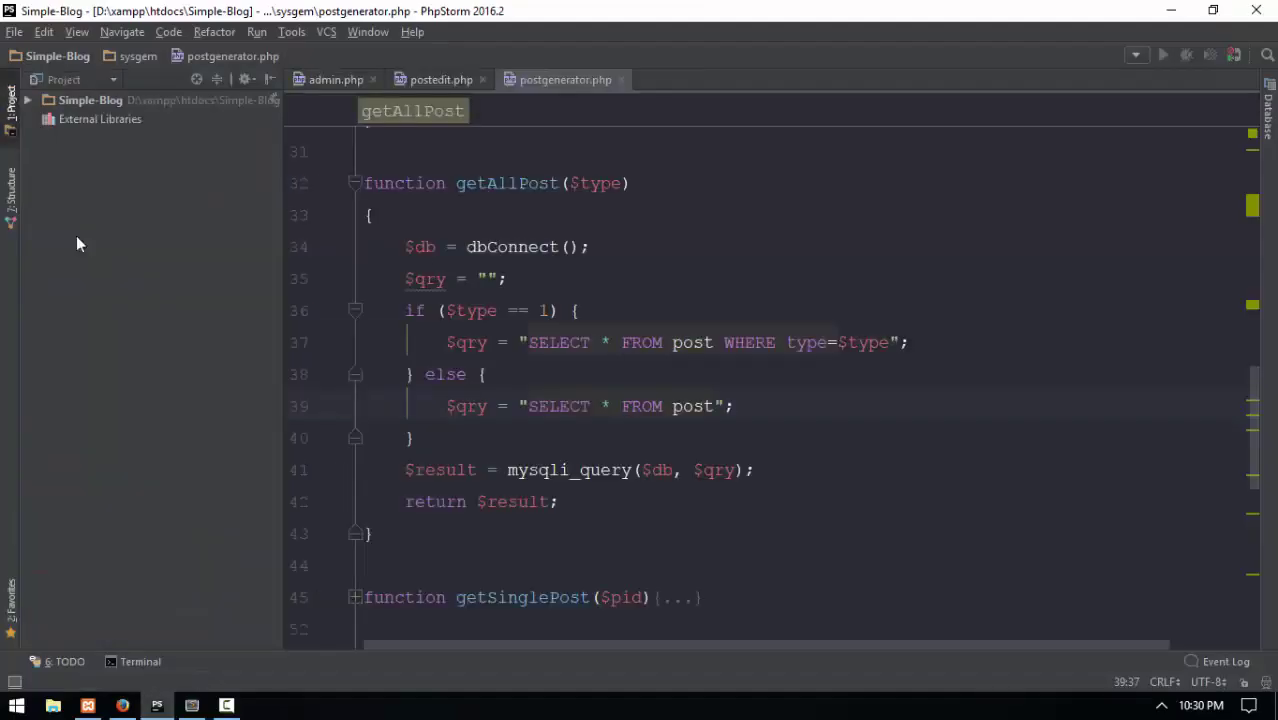
pyautogui.click(28, 100)
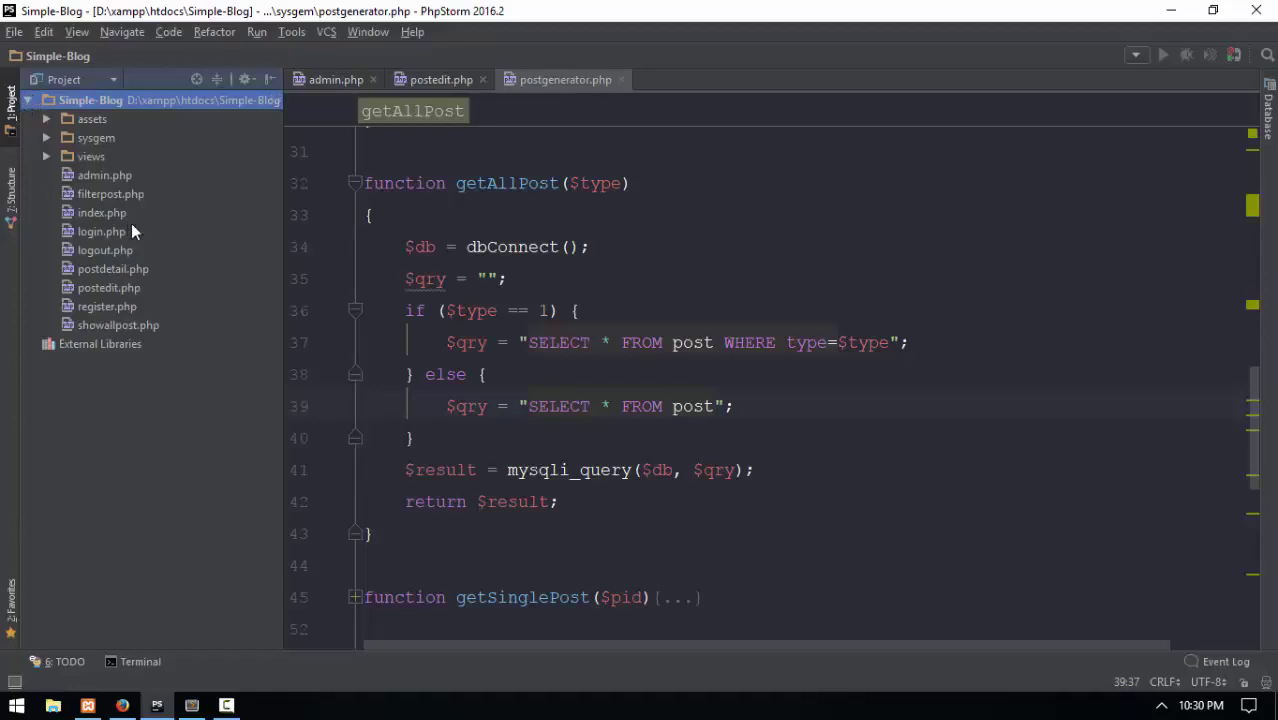
pyautogui.doubleClick(104, 175)
pyautogui.click(621, 80)
pyautogui.click(482, 80)
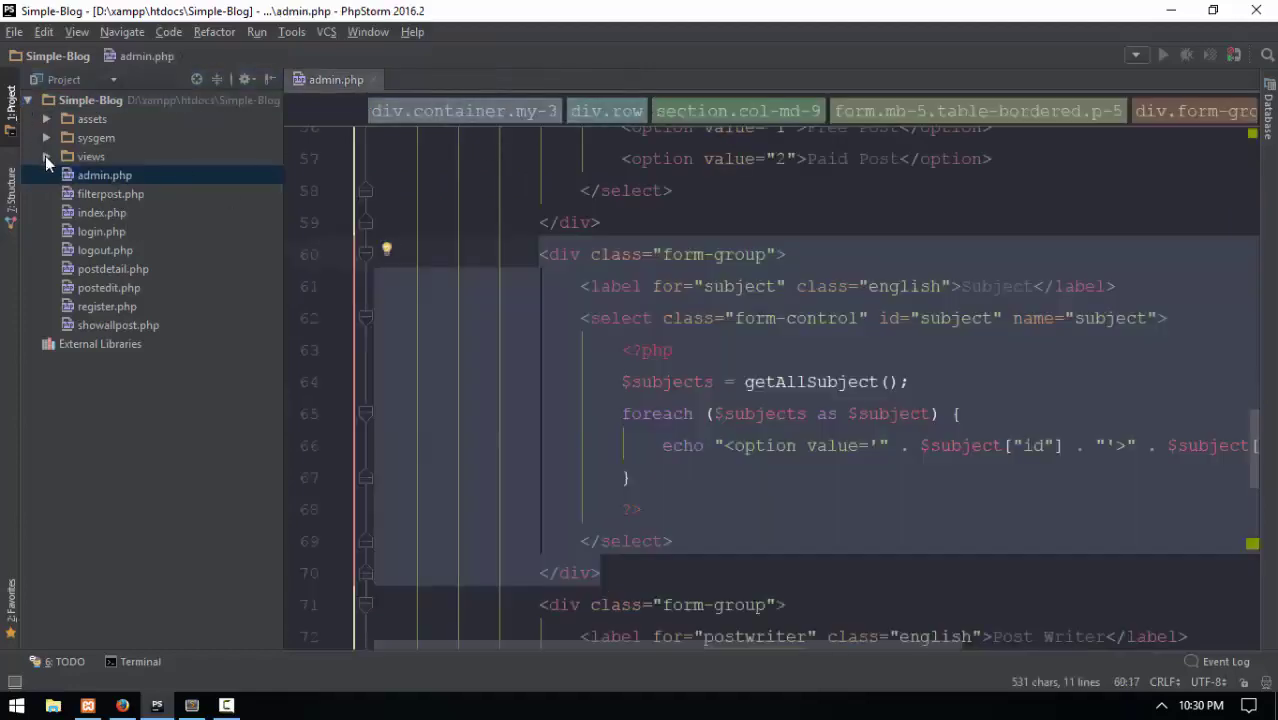
# Open views/top.php, then select admin.php's postgenerator include line
pyautogui.click(83, 176)
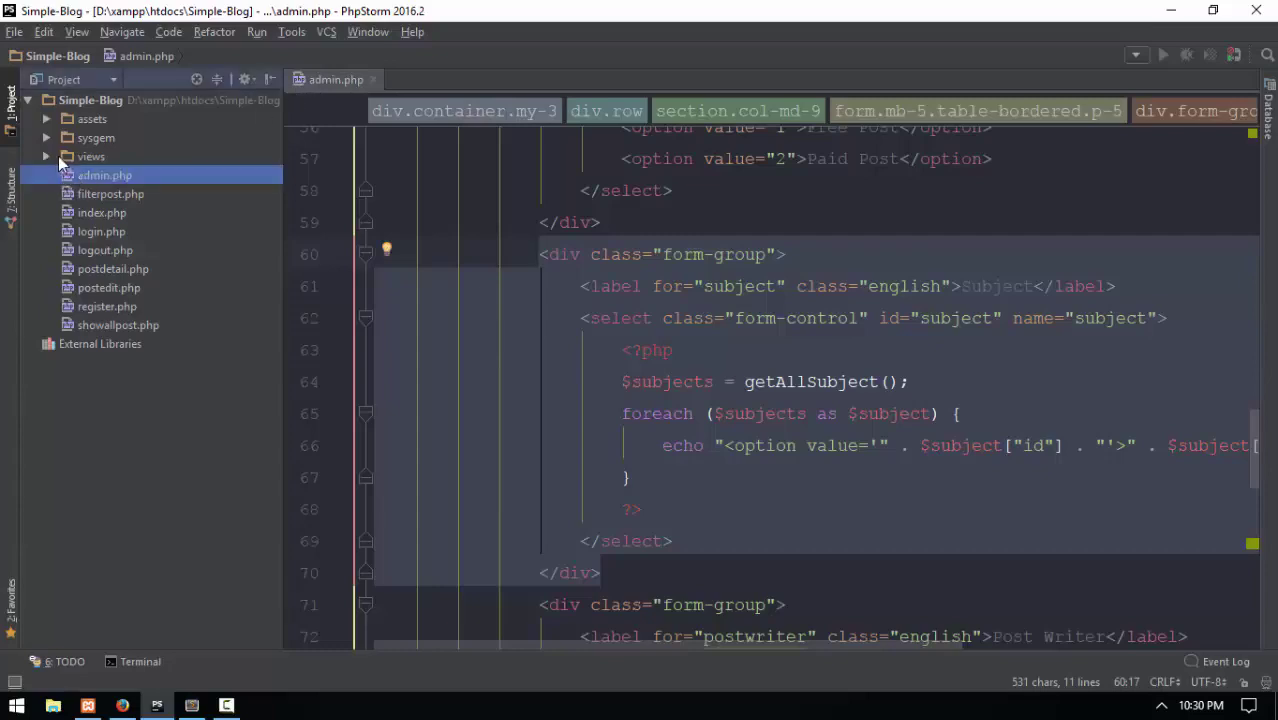
pyautogui.click(47, 157)
pyautogui.doubleClick(107, 270)
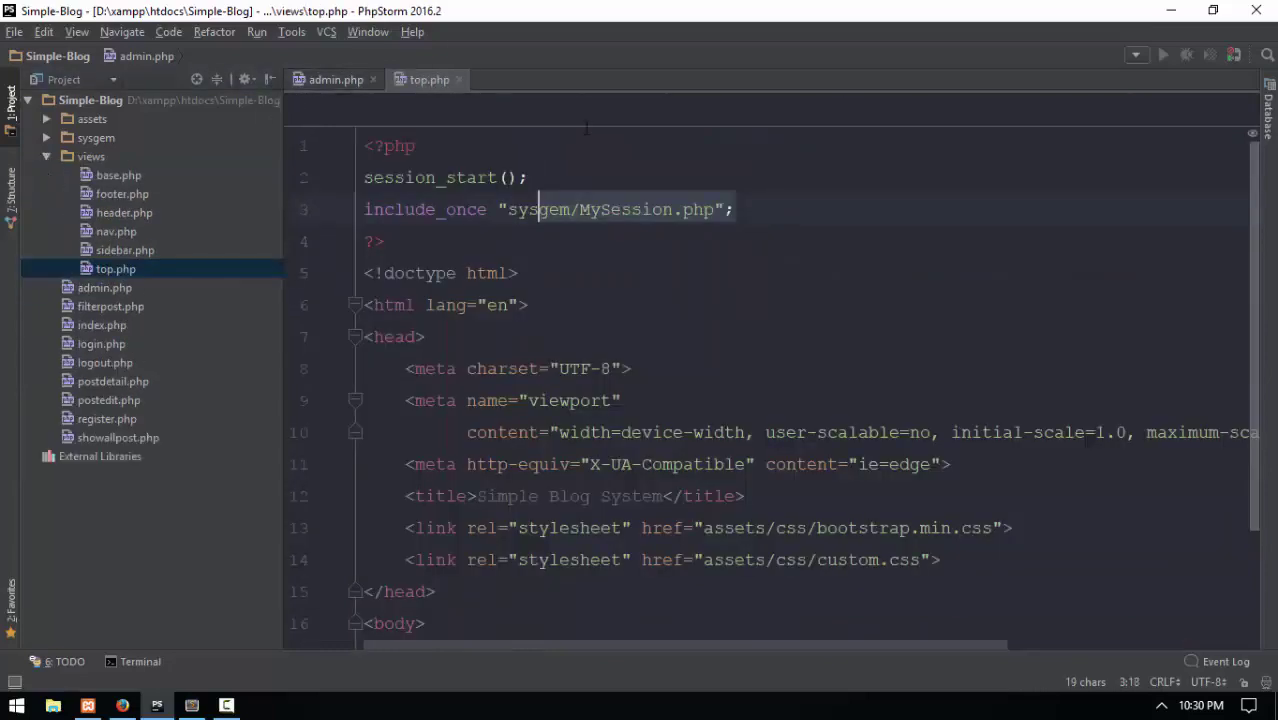
pyautogui.click(335, 78)
pyautogui.scroll(8, 690, 345)
pyautogui.scroll(5, 690, 345)
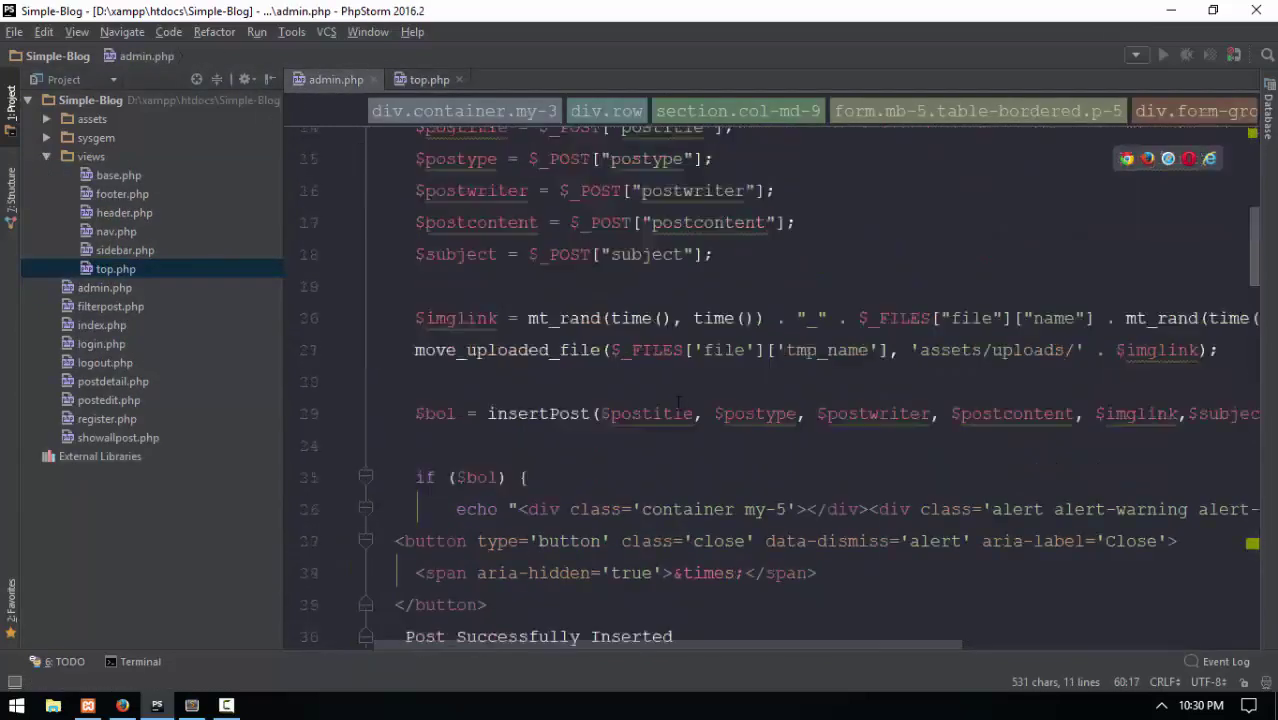
pyautogui.scroll(5, 690, 345)
pyautogui.moveTo(640, 274)
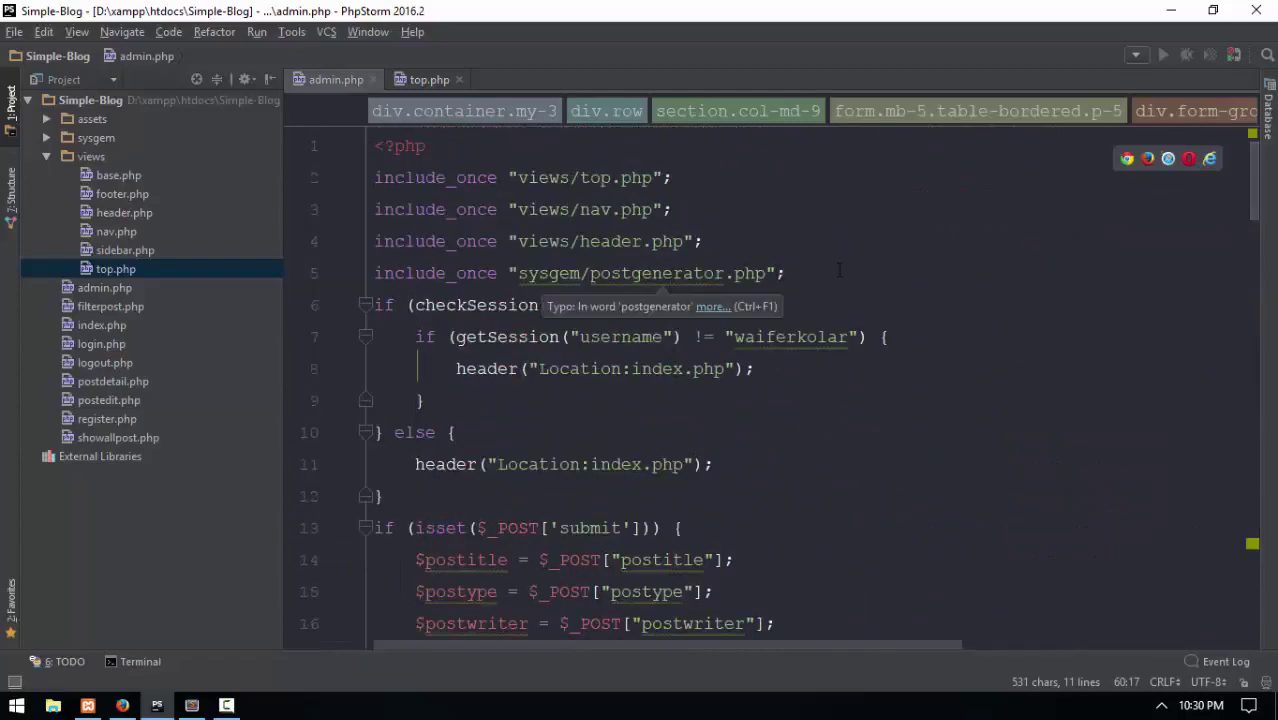
pyautogui.moveTo(838, 270); pyautogui.dragTo(356, 266)
# Move the postgenerator include from admin.php to below top.php's MySession include
pyautogui.hotkey('ctrl', 'x')
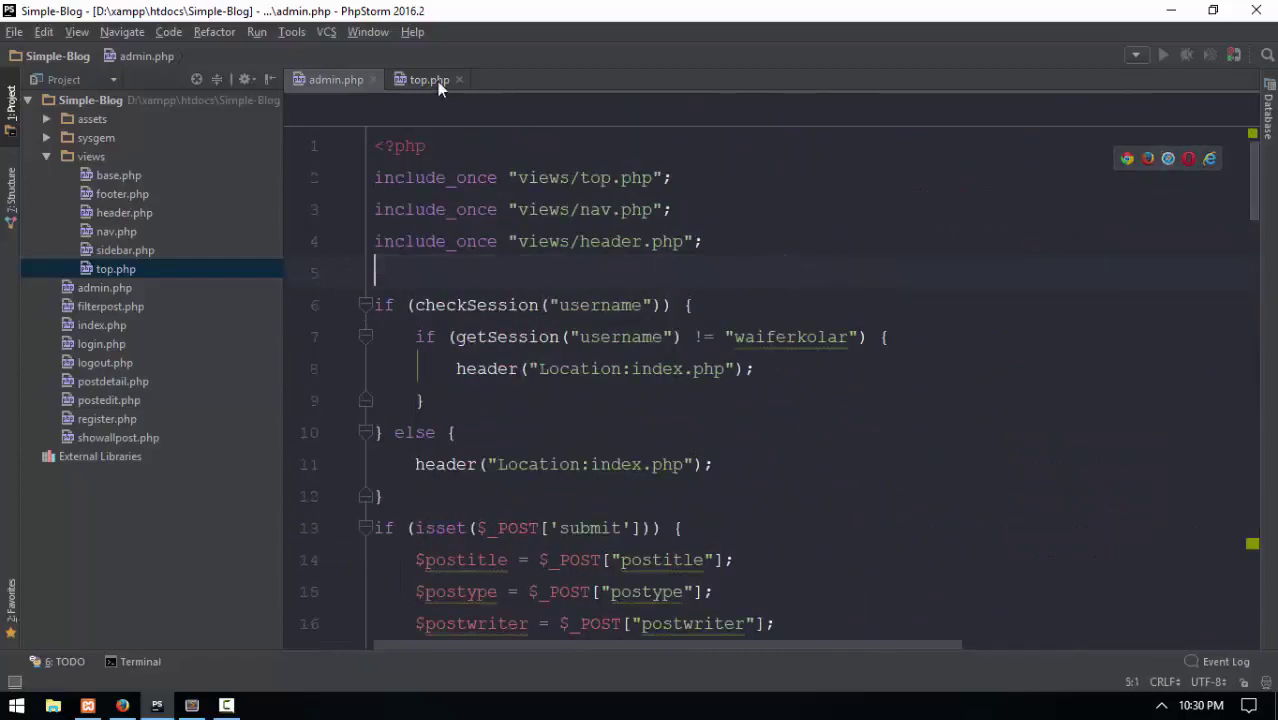
pyautogui.click(433, 82)
pyautogui.click(795, 207)
pyautogui.press('Down')
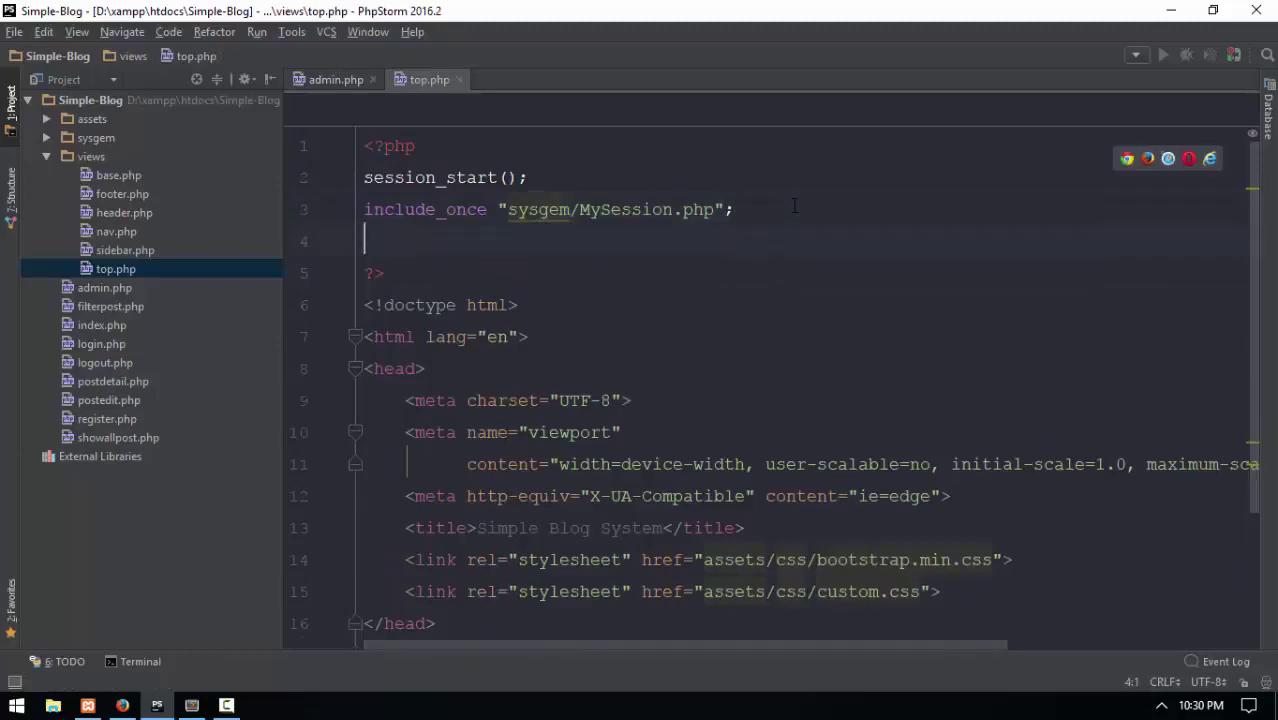
pyautogui.hotkey('ctrl', 'v')
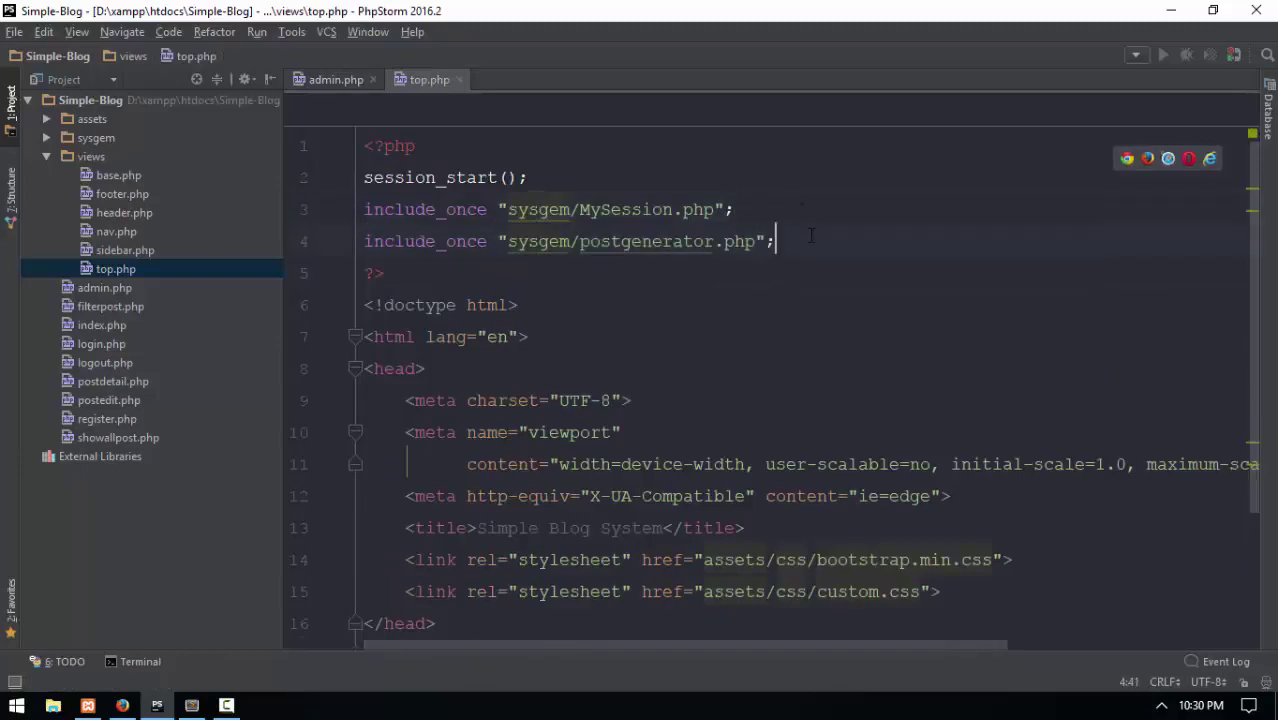
# Relocate both includes into a new <?php block after <body>, then return to admin.php
pyautogui.moveTo(813, 233); pyautogui.dragTo(365, 207)
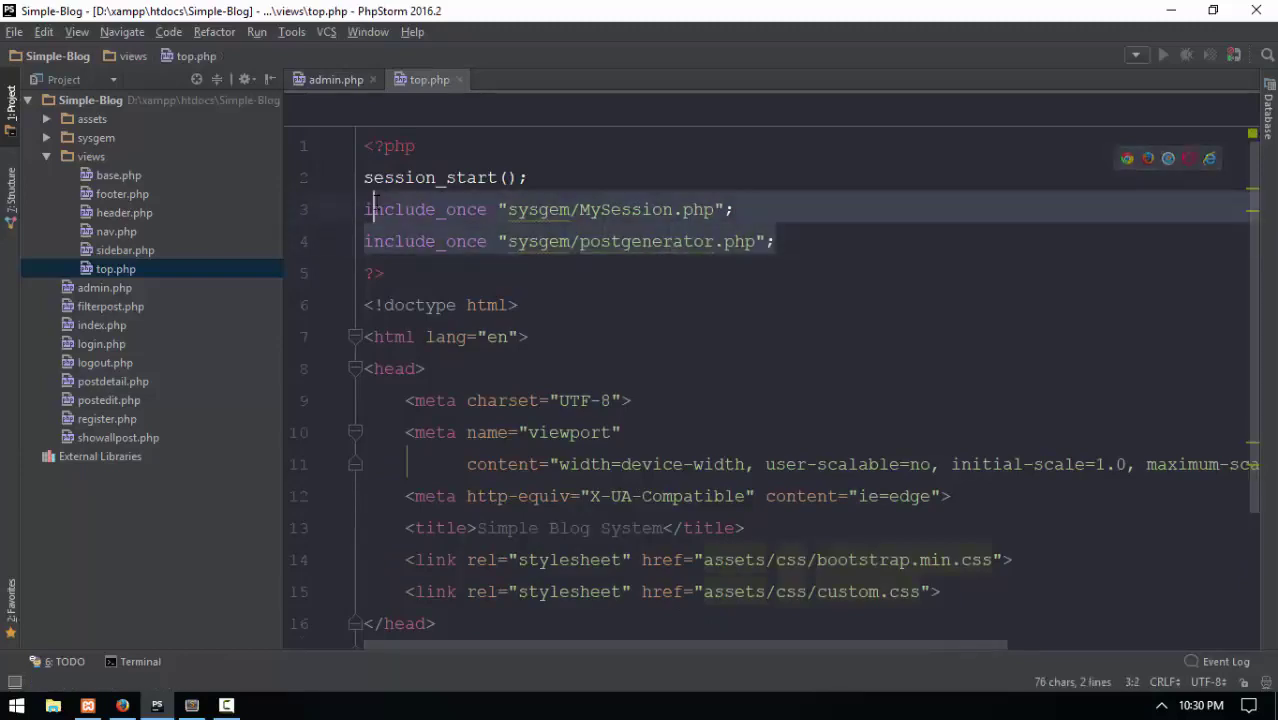
pyautogui.hotkey('ctrl', 'x')
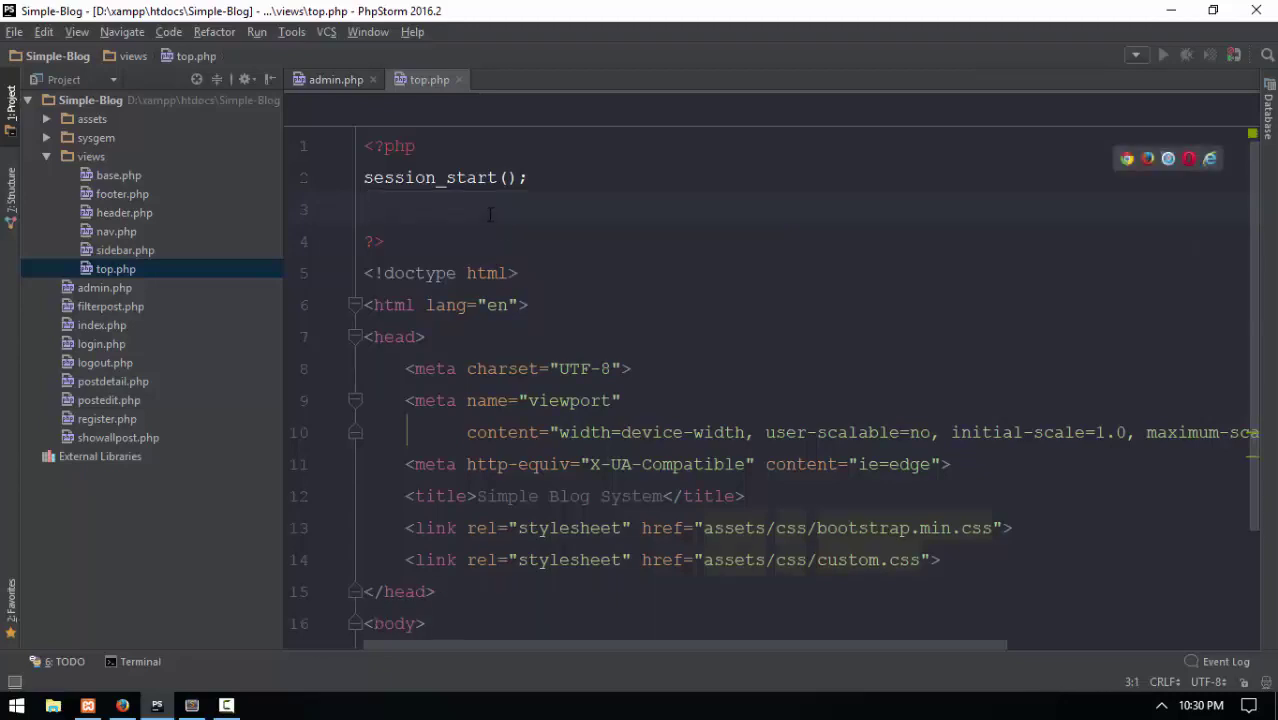
pyautogui.press('BackSpace')
pyautogui.scroll(-2, 463, 400)
pyautogui.hotkey('ctrl', 'End')
pyautogui.write('?p')
pyautogui.press('Return')
pyautogui.press('Return')
pyautogui.write('?>')
pyautogui.click(453, 492)
pyautogui.press('Return')
pyautogui.hotkey('ctrl', 'v')
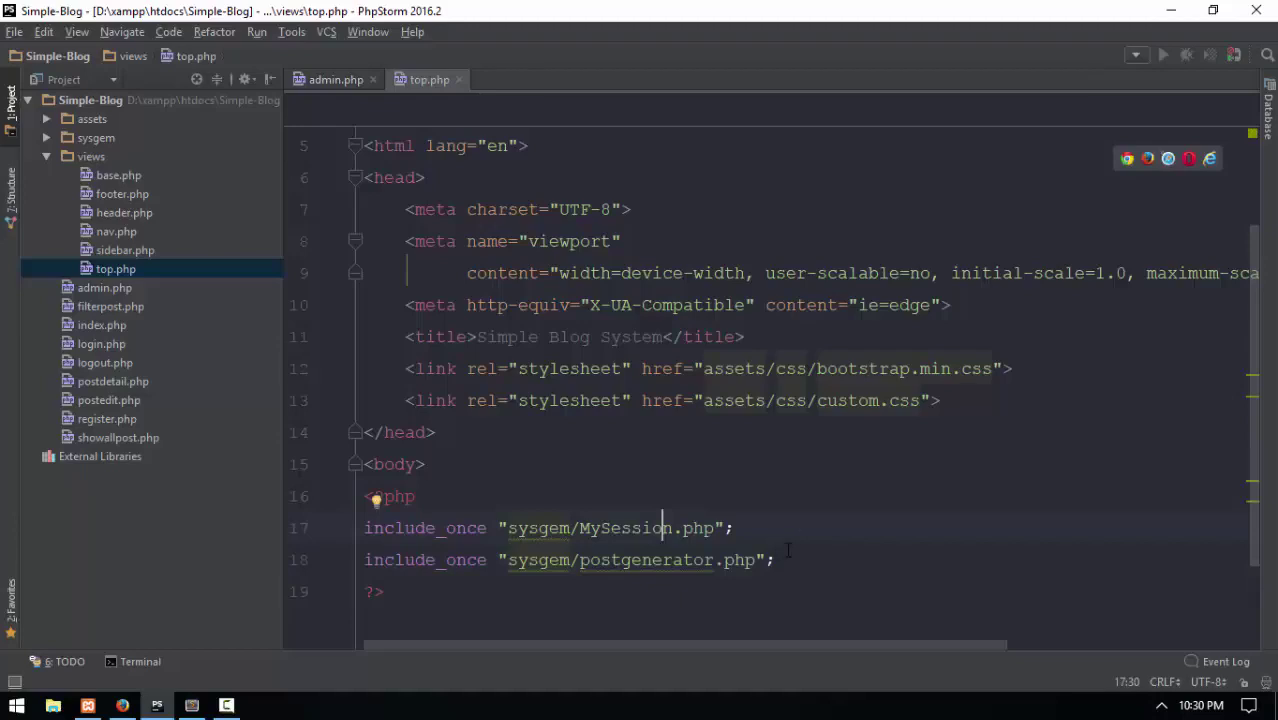
pyautogui.moveTo(788, 550); pyautogui.dragTo(368, 537)
pyautogui.click(327, 78)
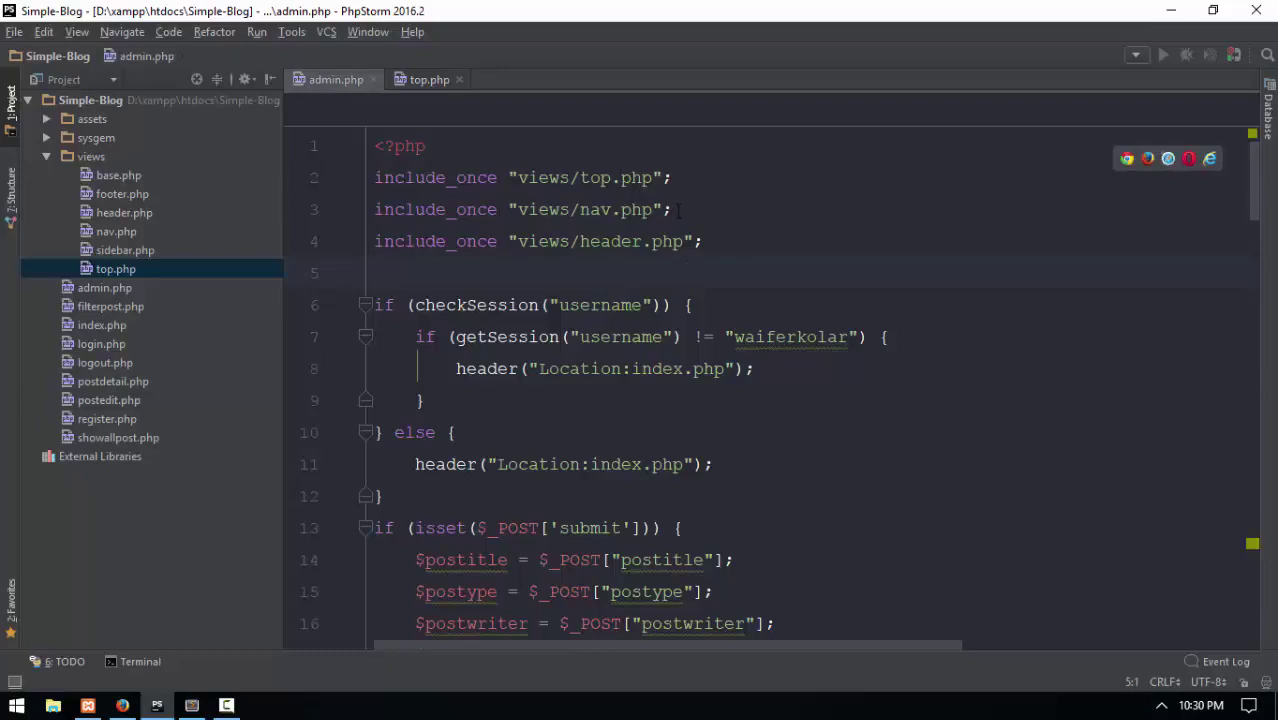
# Cut the views/nav.php include out of admin.php, removing the leftover empty line
pyautogui.moveTo(679, 210); pyautogui.dragTo(362, 213)
pyautogui.click(751, 229)
pyautogui.moveTo(751, 229); pyautogui.dragTo(281, 206)
pyautogui.hotkey('ctrl', 'v')
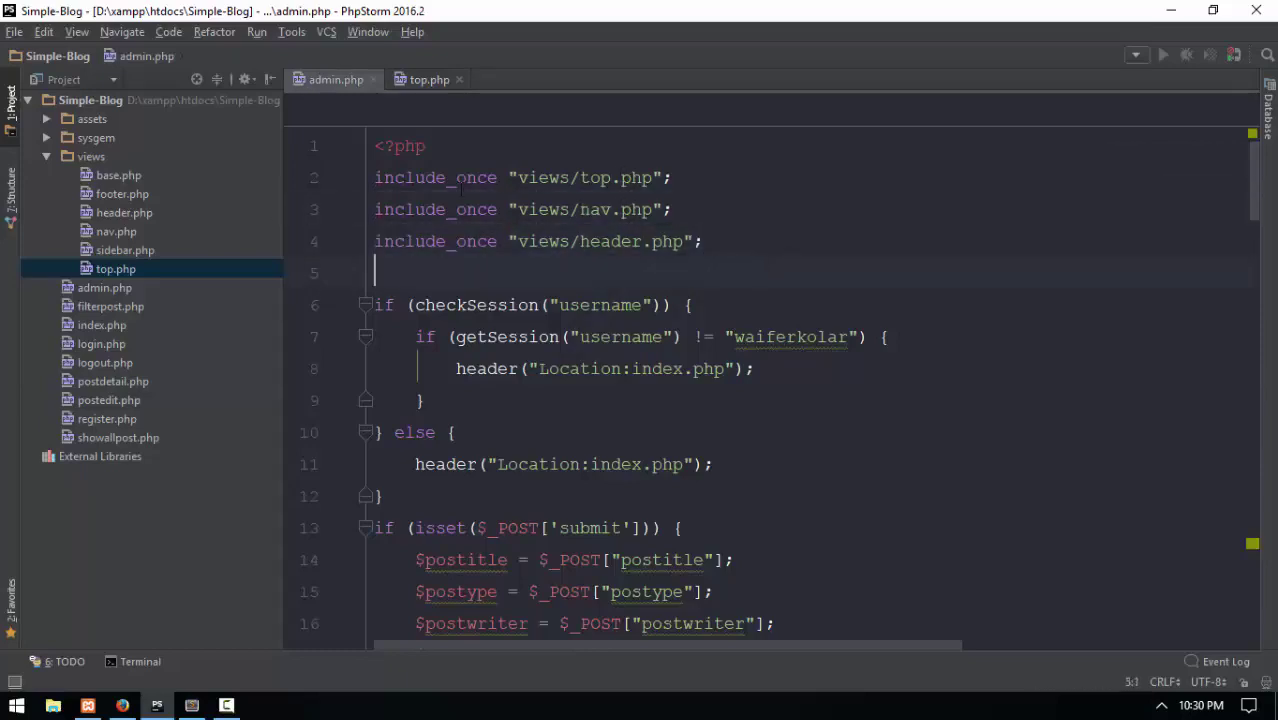
pyautogui.moveTo(672, 209); pyautogui.dragTo(343, 210)
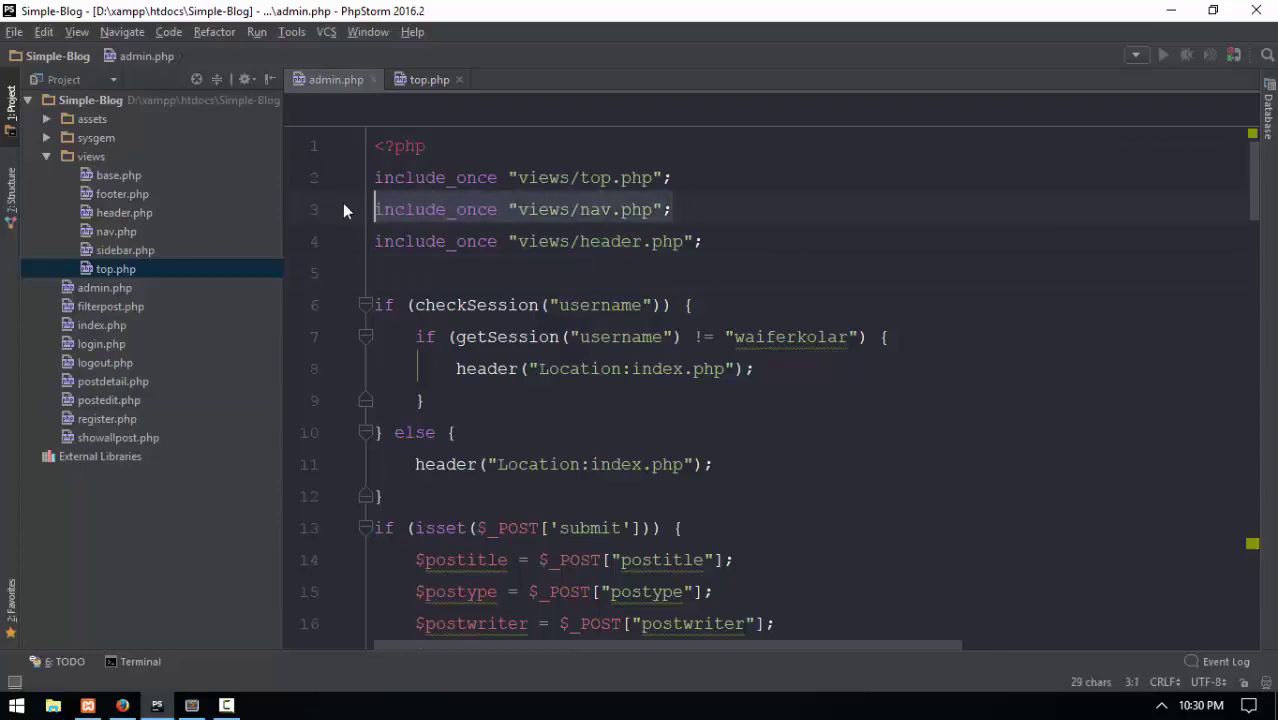
pyautogui.hotkey('ctrl', 'x')
pyautogui.press('Delete')
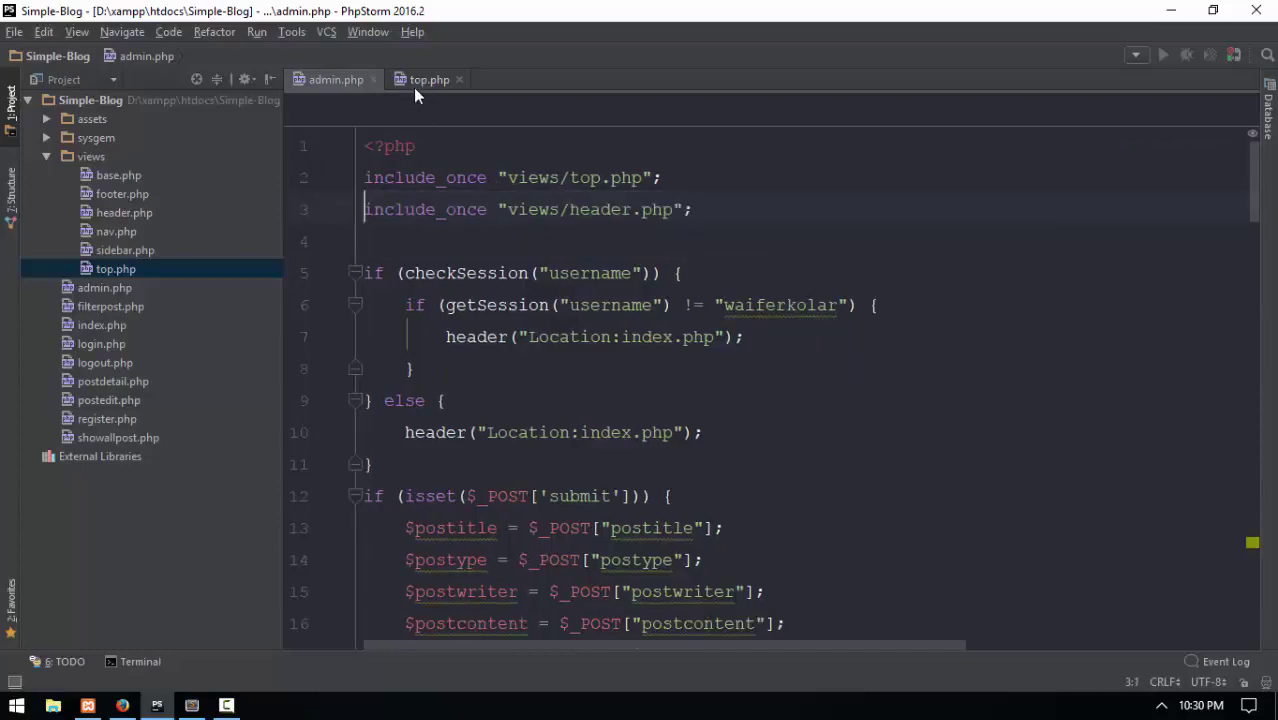
# Paste the nav.php include below top.php's postgenerator include, then return to admin.php
pyautogui.click(425, 80)
pyautogui.click(853, 549)
pyautogui.press('Return')
pyautogui.hotkey('ctrl', 'v')
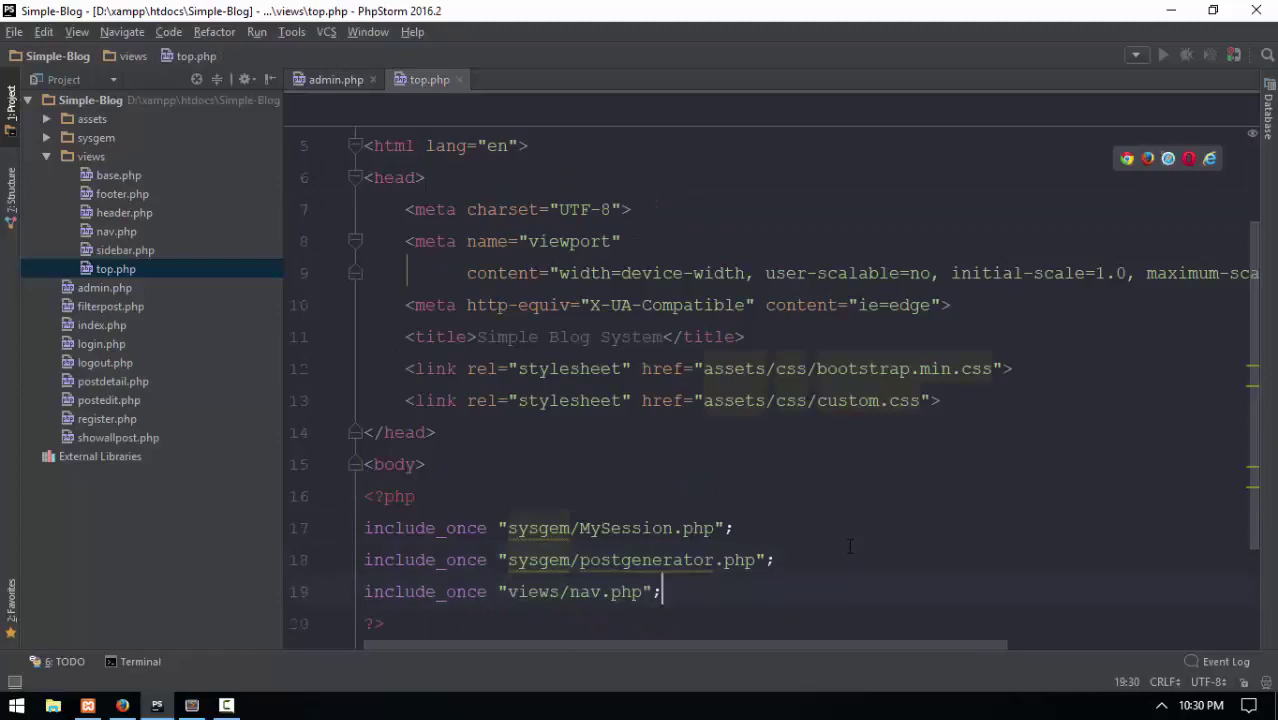
pyautogui.click(330, 79)
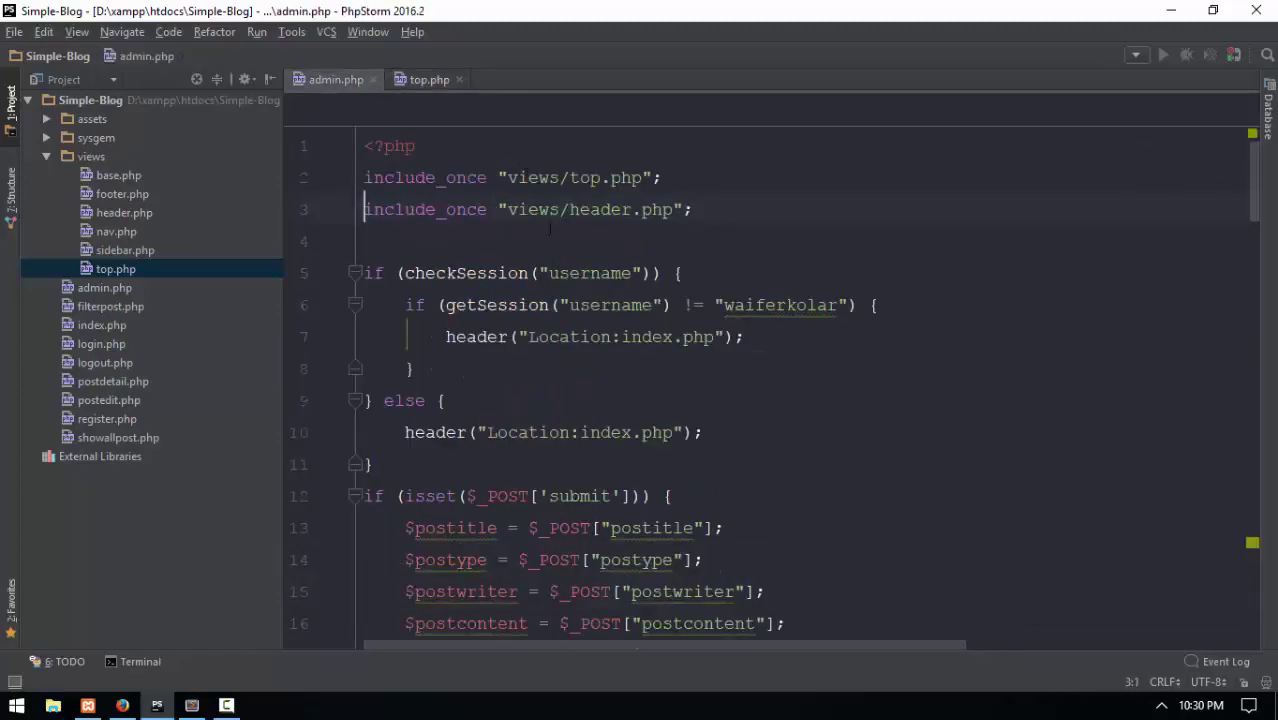
# In Firefox, browse three subject pages and the user menu, then open Show All Post
pyautogui.click(122, 705)
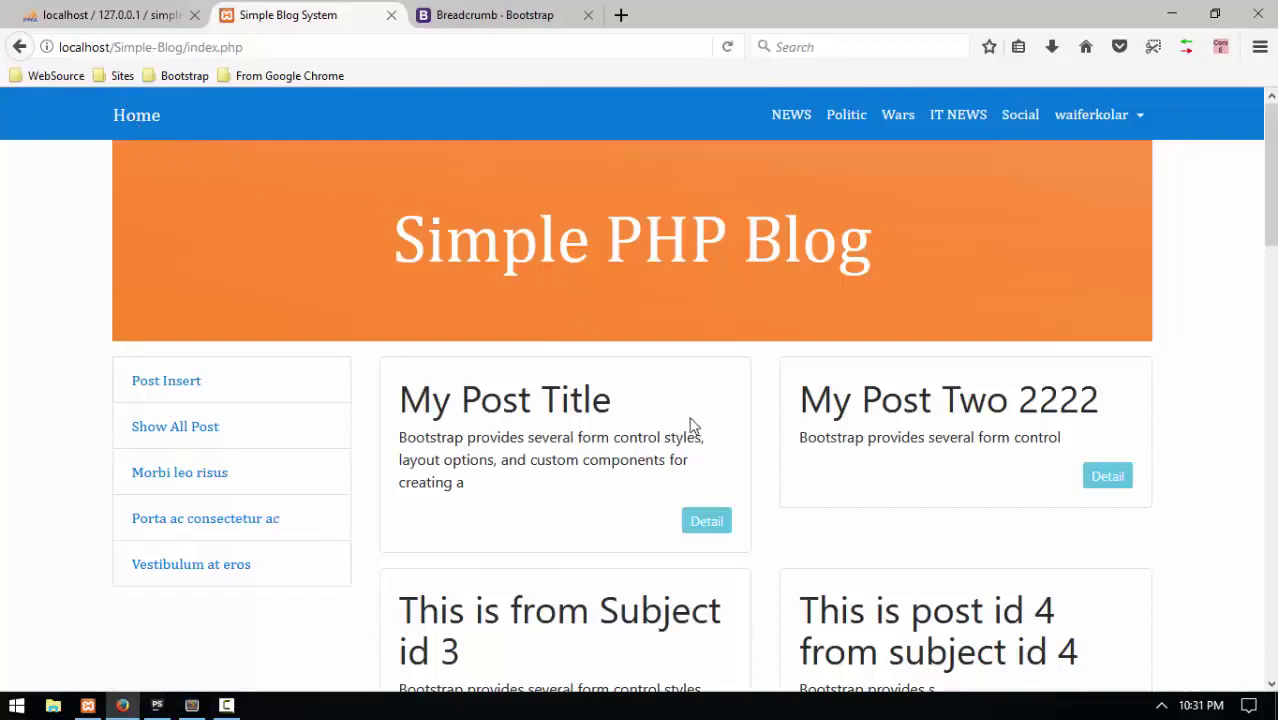
pyautogui.scroll(-5, 687, 423)
pyautogui.scroll(5, 685, 423)
pyautogui.click(790, 122)
pyautogui.click(898, 120)
pyautogui.click(992, 120)
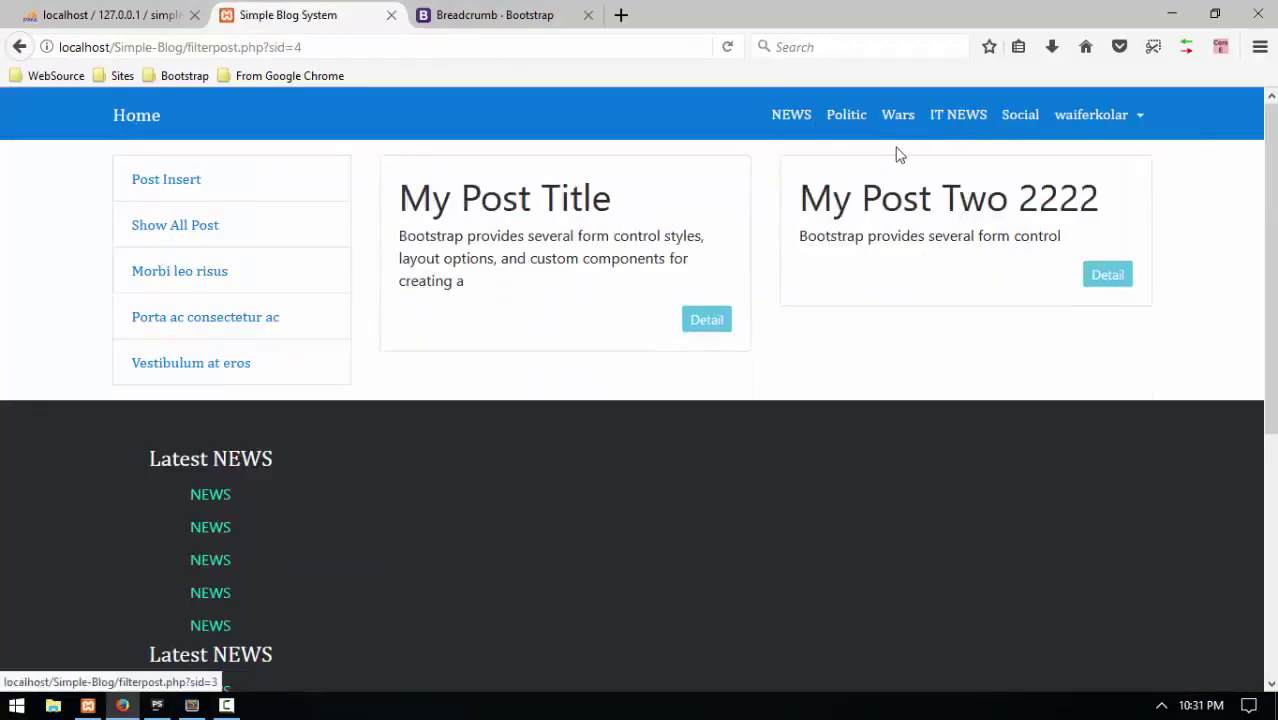
pyautogui.click(1095, 115)
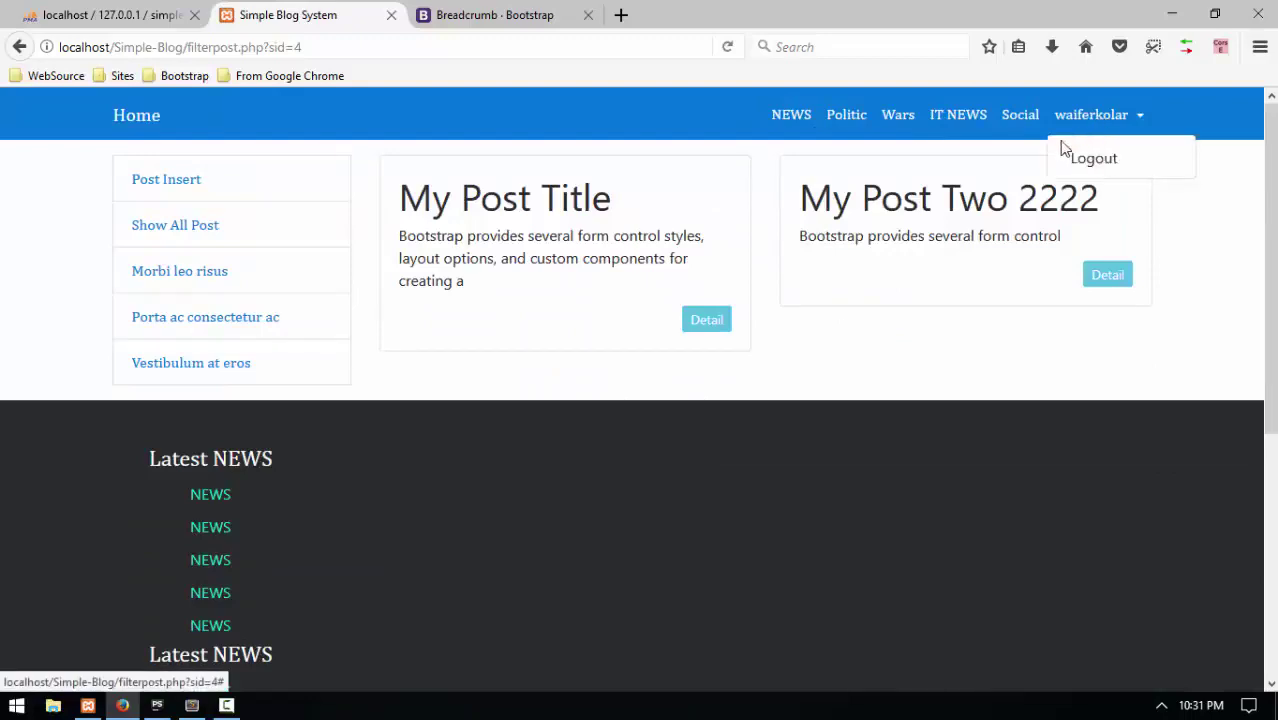
pyautogui.click(150, 225)
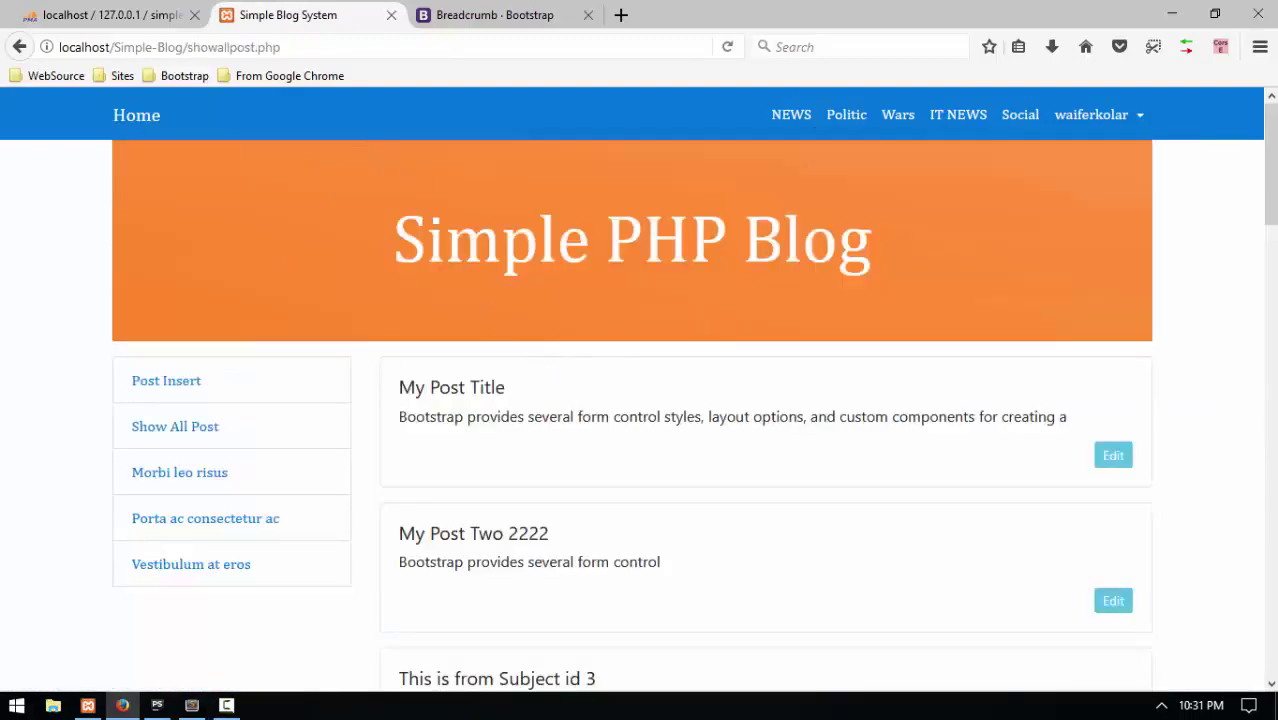
# Review admin.php's remaining top.php include against top.php, then close admin.php
pyautogui.click(166, 710)
pyautogui.moveTo(692, 209); pyautogui.dragTo(318, 187)
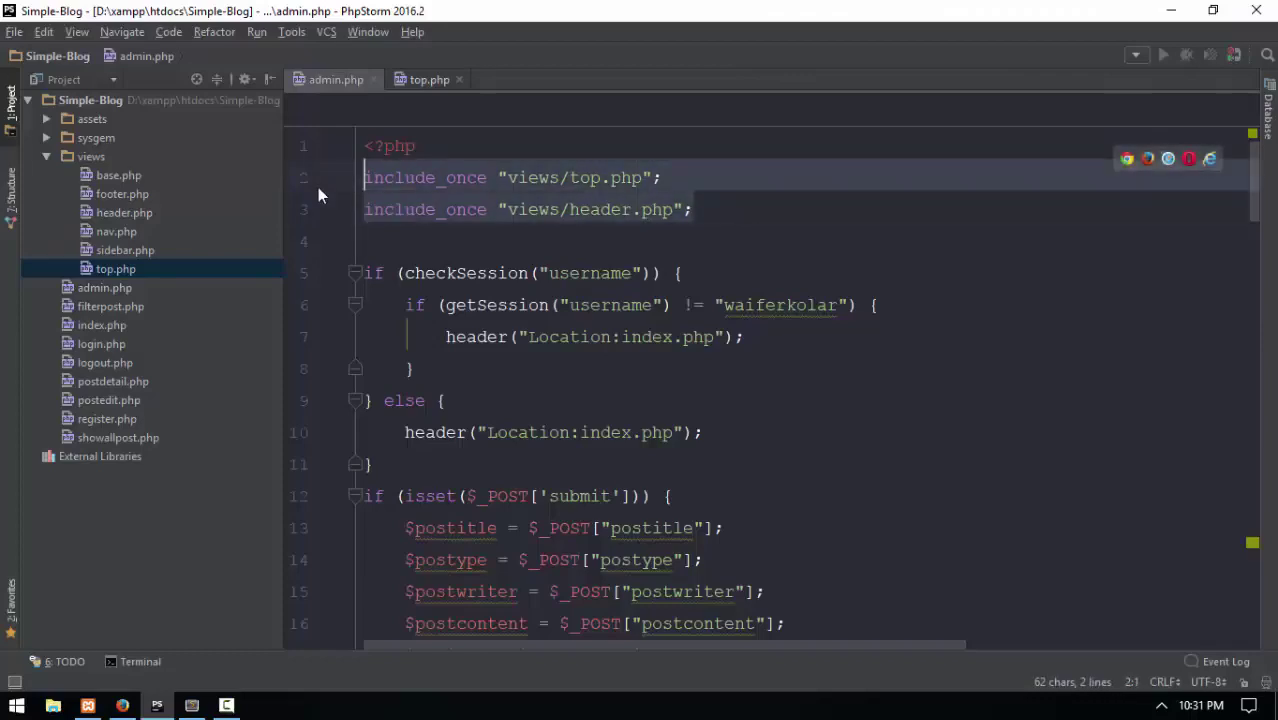
pyautogui.click(420, 80)
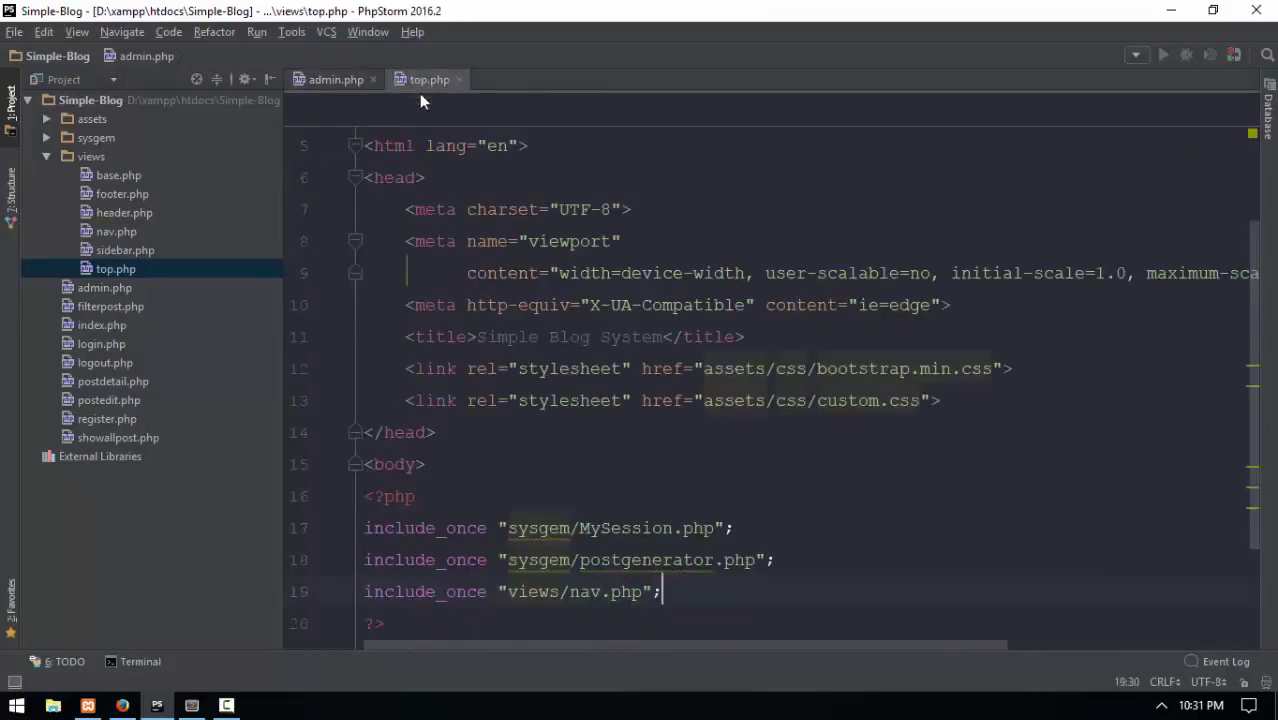
pyautogui.click(328, 79)
pyautogui.press('Right')
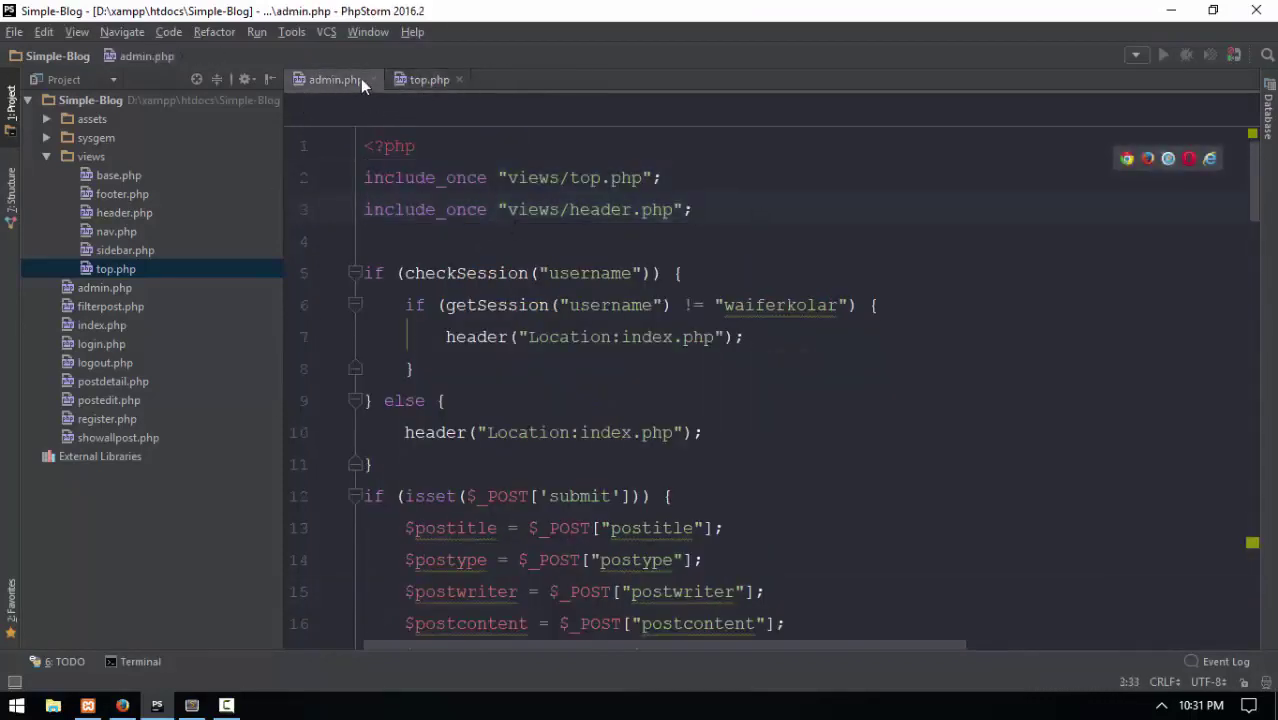
pyautogui.moveTo(661, 177); pyautogui.dragTo(364, 177)
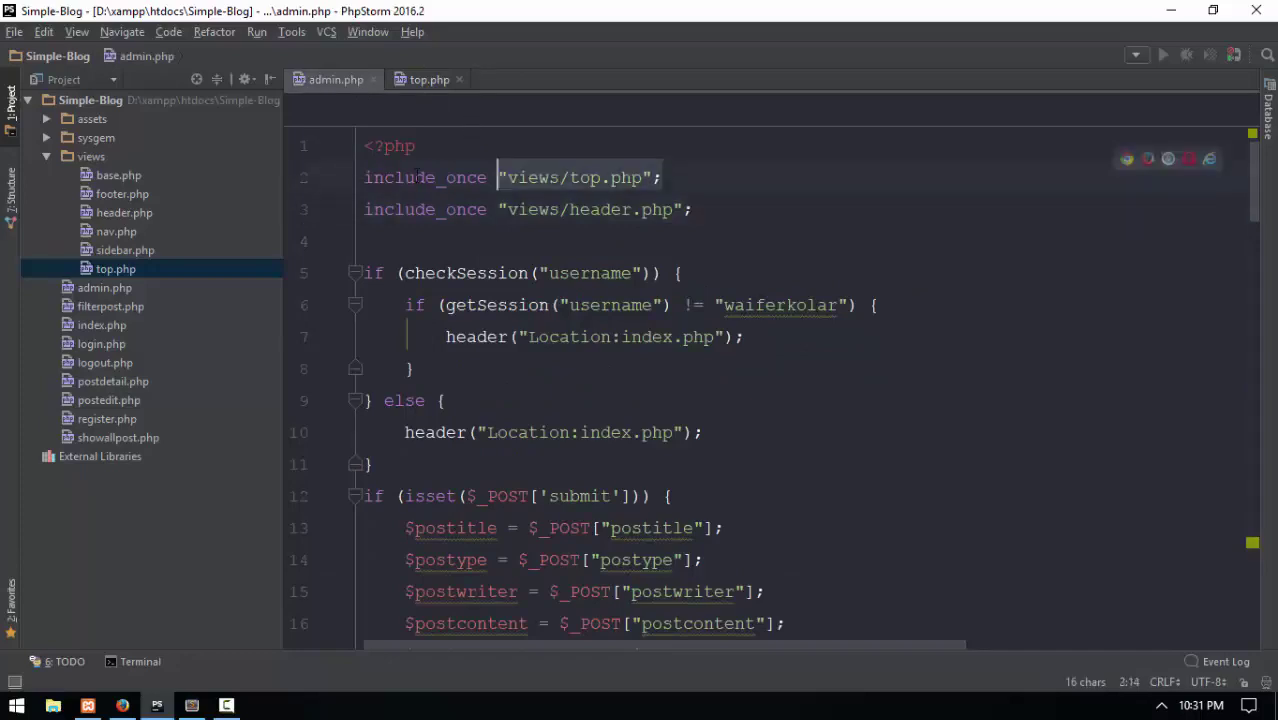
pyautogui.click(373, 79)
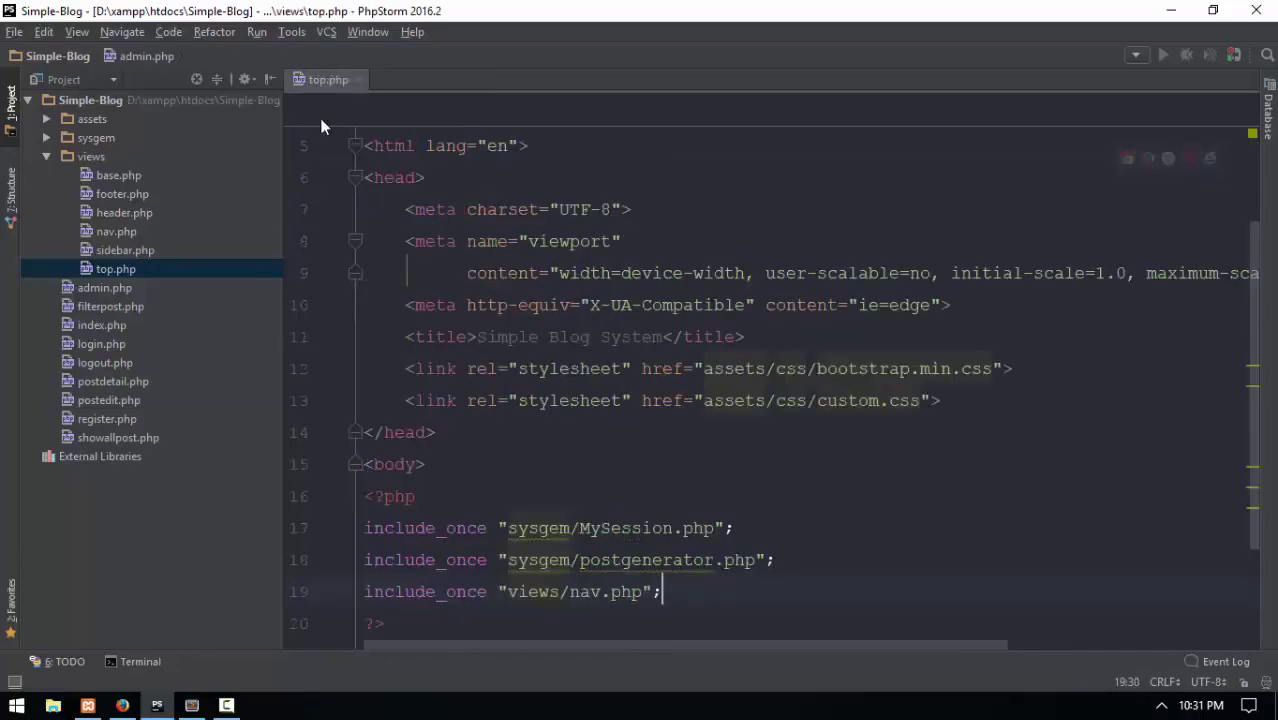
# Open filterpost.php and cut its views/nav.php include
pyautogui.click(47, 156)
pyautogui.click(100, 193)
pyautogui.doubleClick(100, 193)
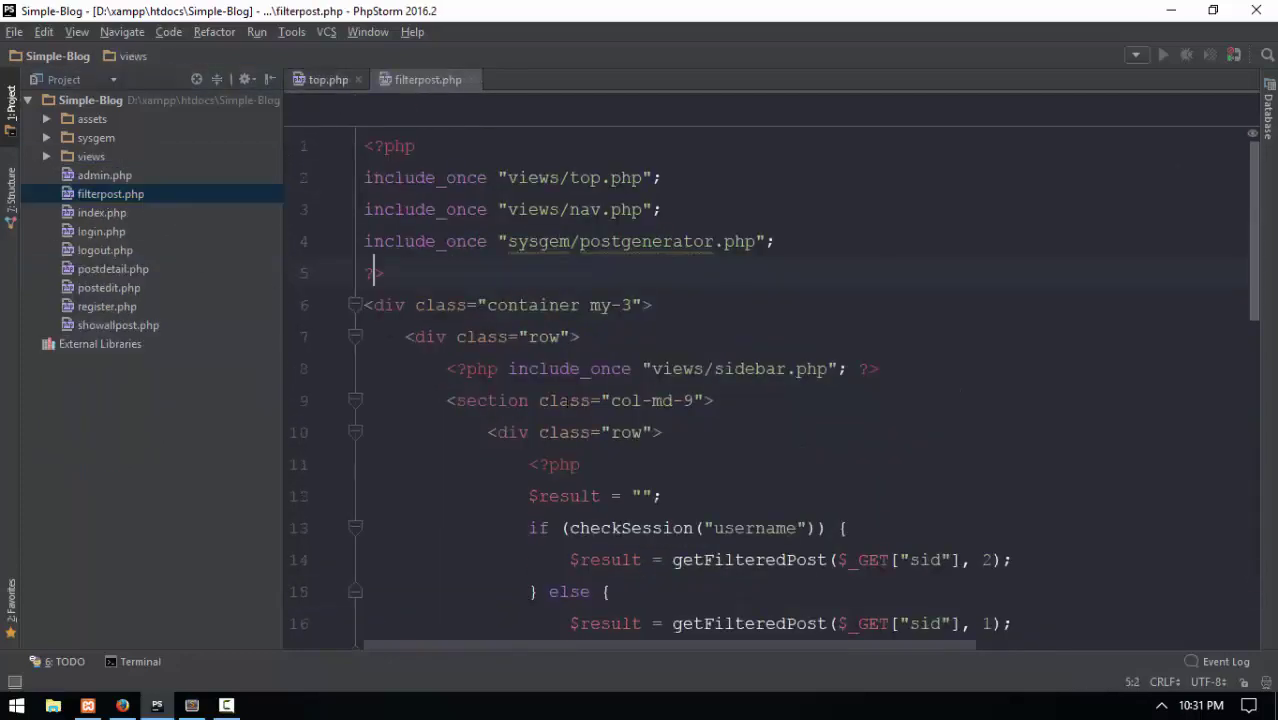
pyautogui.moveTo(652, 177)
pyautogui.mouseDown()
pyautogui.moveTo(395, 178)
pyautogui.moveTo(233, 205)
pyautogui.mouseUp()
pyautogui.click(305, 82)
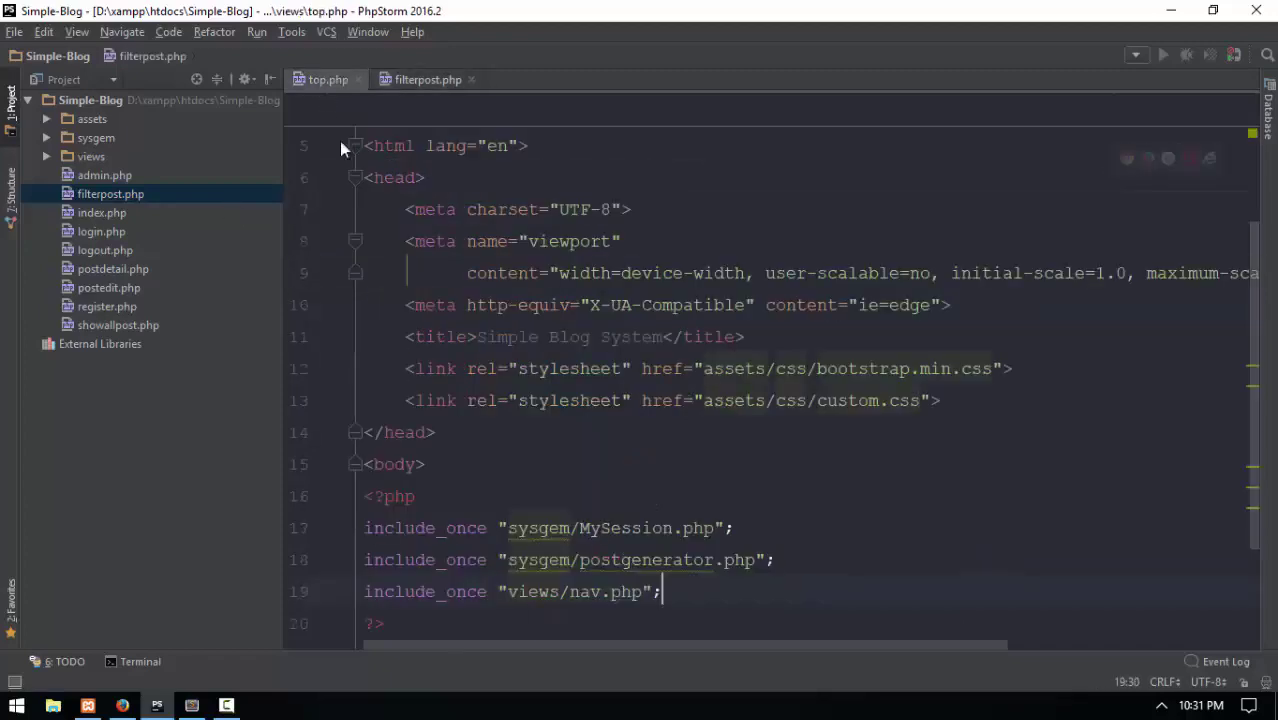
pyautogui.scroll(-3, 660, 450)
pyautogui.moveTo(661, 432); pyautogui.dragTo(383, 432)
pyautogui.click(407, 84)
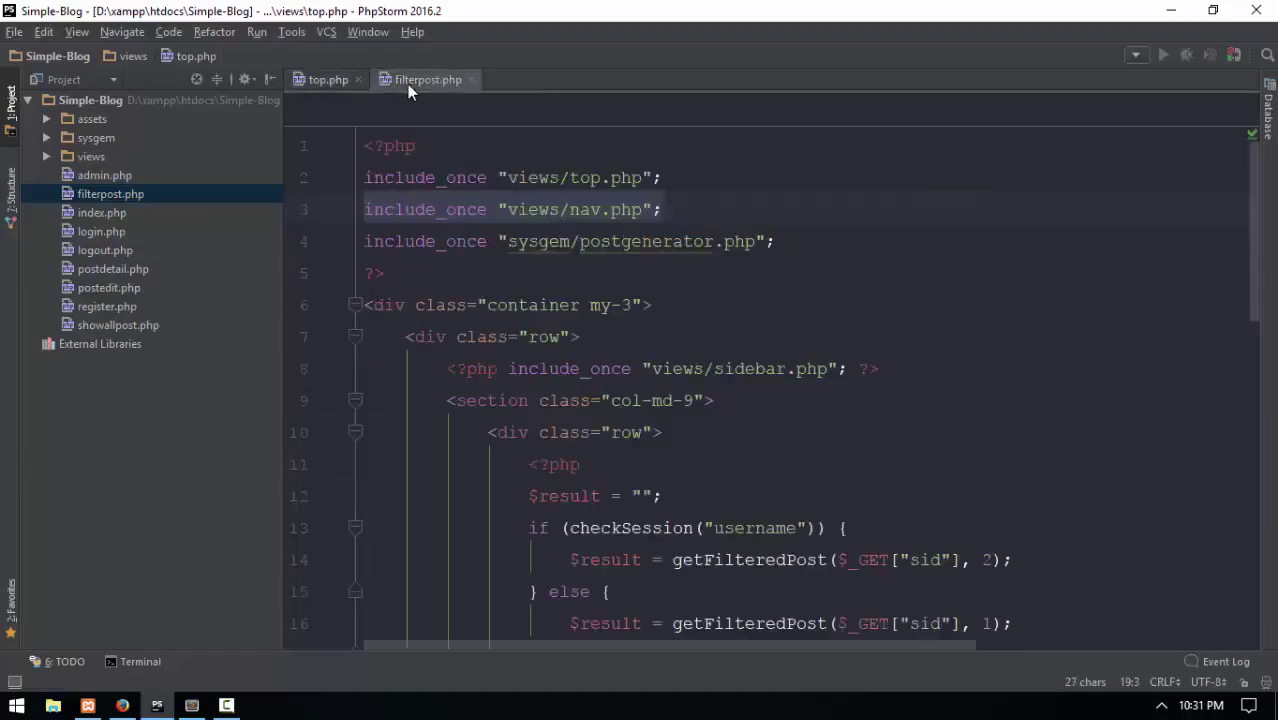
pyautogui.click(661, 209)
pyautogui.hotkey('ctrl', 'x')
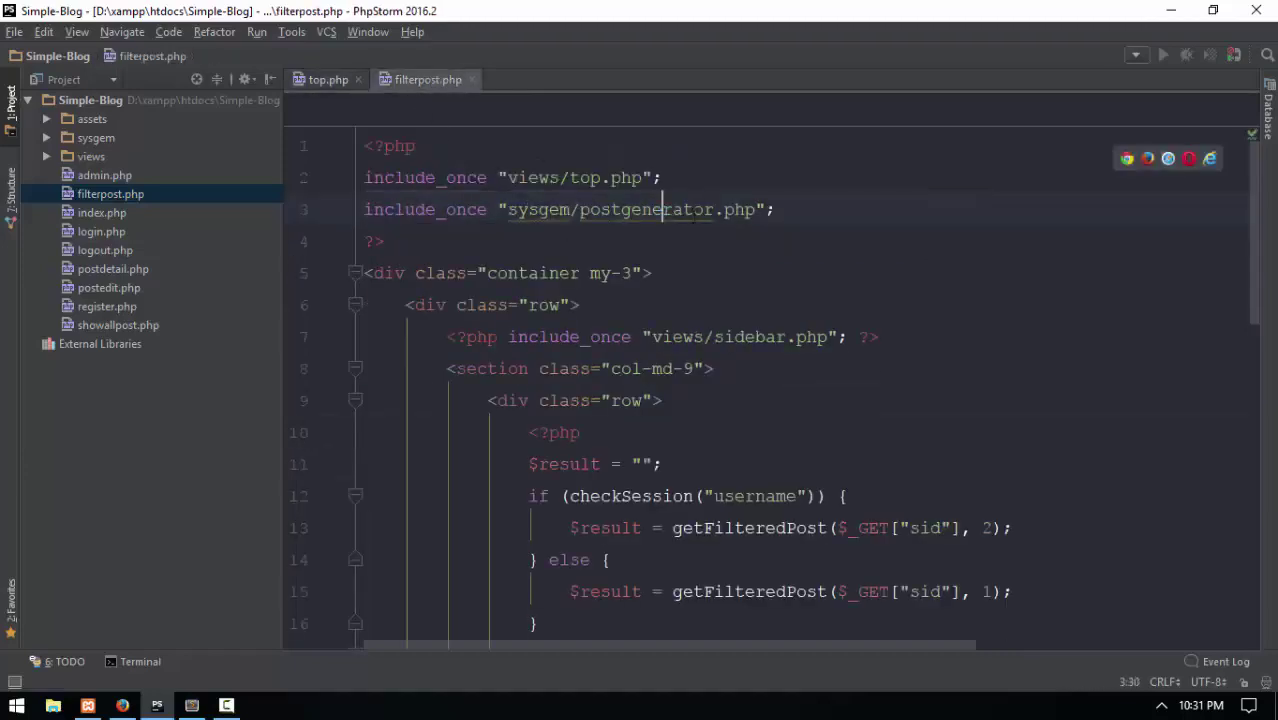
# Compare with top.php, delete filterpost.php's postgenerator include, and close filterpost.php
pyautogui.moveTo(776, 209); pyautogui.dragTo(311, 205)
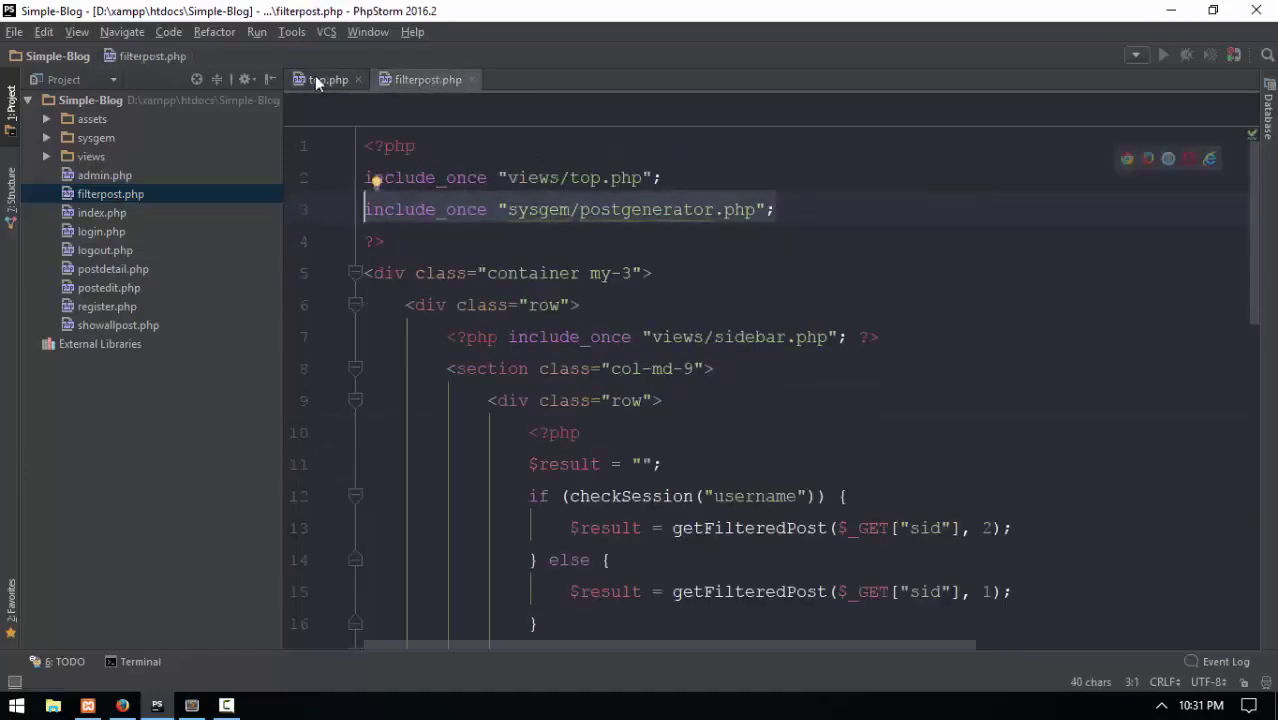
pyautogui.moveTo(661, 177); pyautogui.dragTo(383, 177)
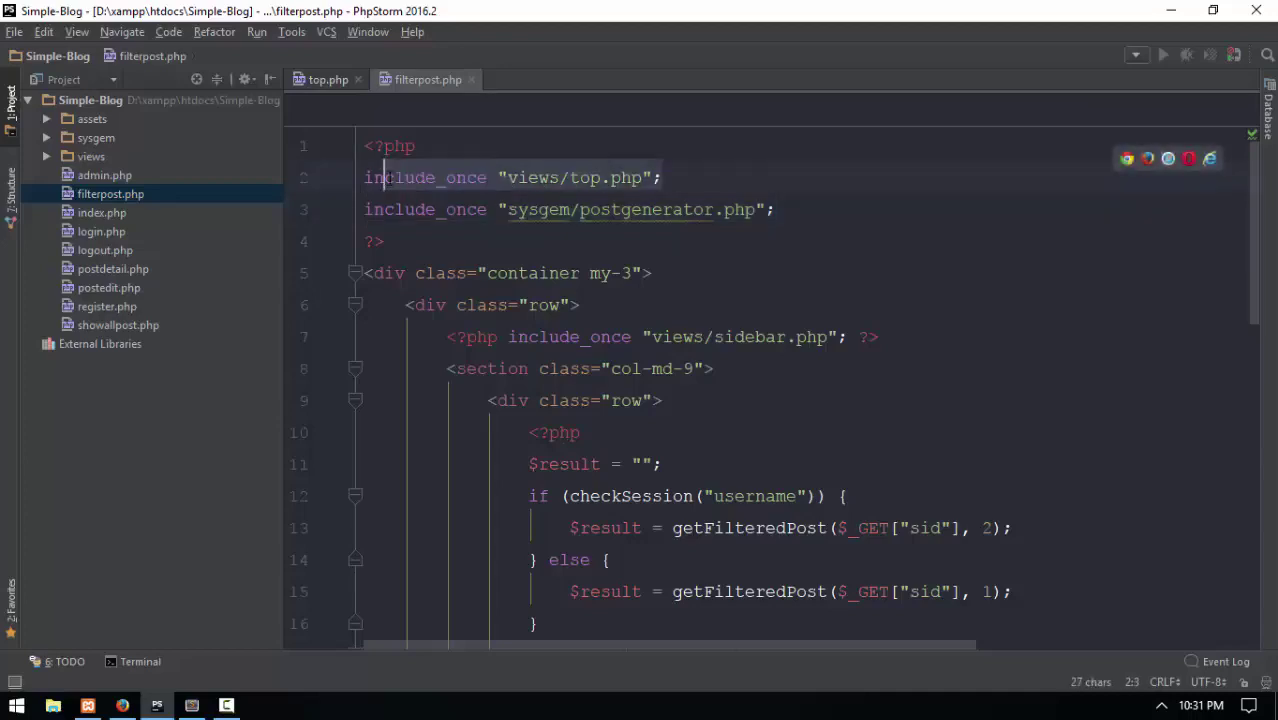
pyautogui.click(330, 80)
pyautogui.moveTo(775, 413); pyautogui.dragTo(253, 418)
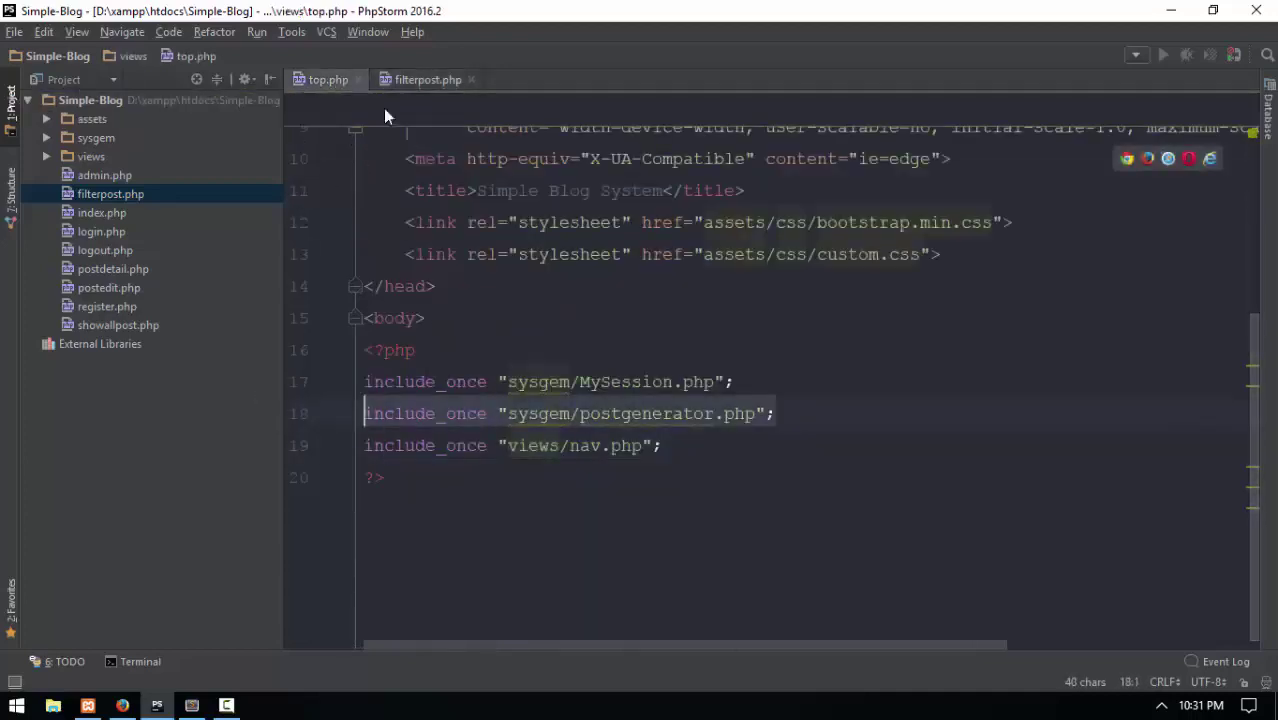
pyautogui.click(427, 80)
pyautogui.click(666, 181)
pyautogui.moveTo(776, 209); pyautogui.dragTo(339, 209)
pyautogui.press('Delete')
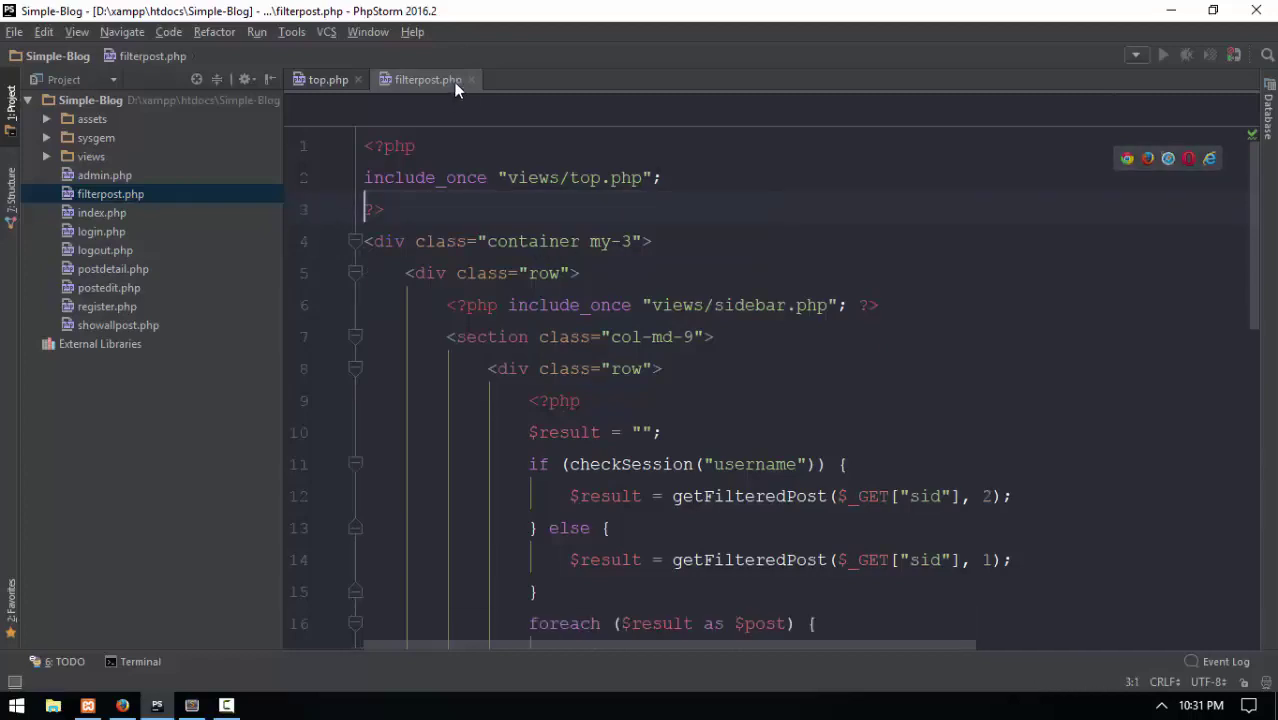
pyautogui.click(471, 80)
# Test the blog's category pages, including IT NEWS and Social, plus the all-posts list
pyautogui.hotkey('alt', 'Tab')
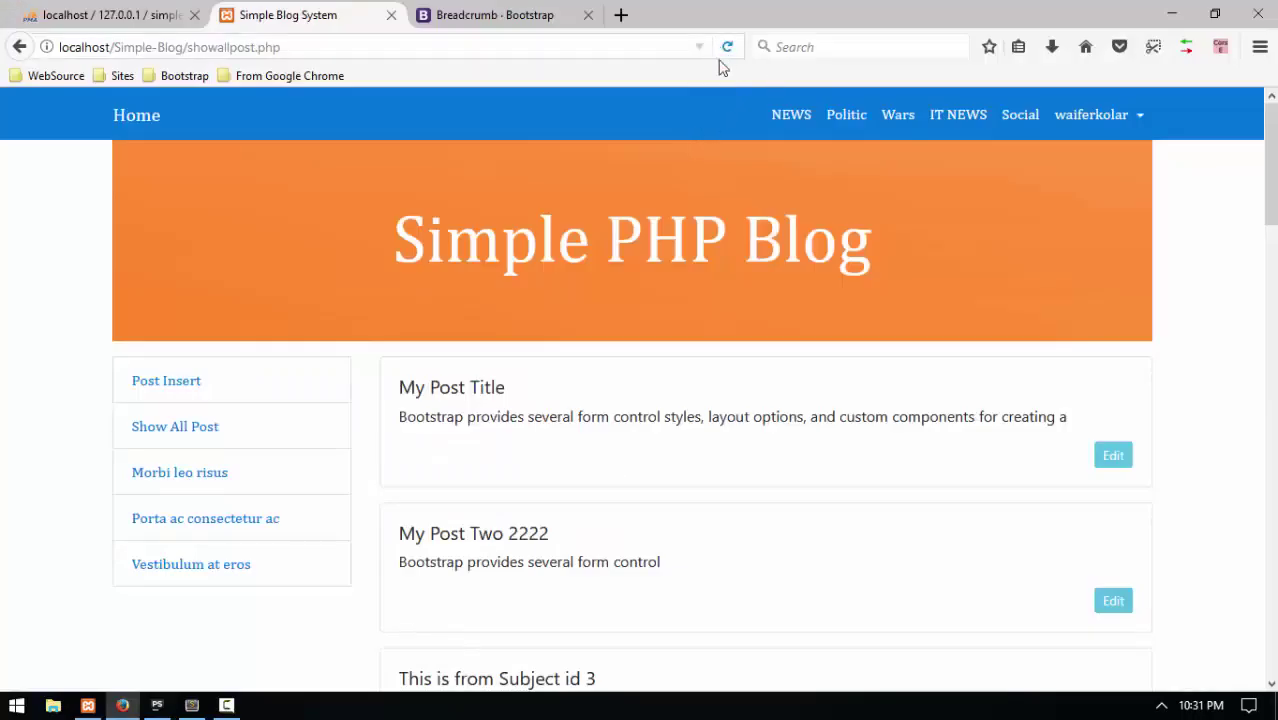
pyautogui.click(789, 118)
pyautogui.click(846, 116)
pyautogui.click(897, 116)
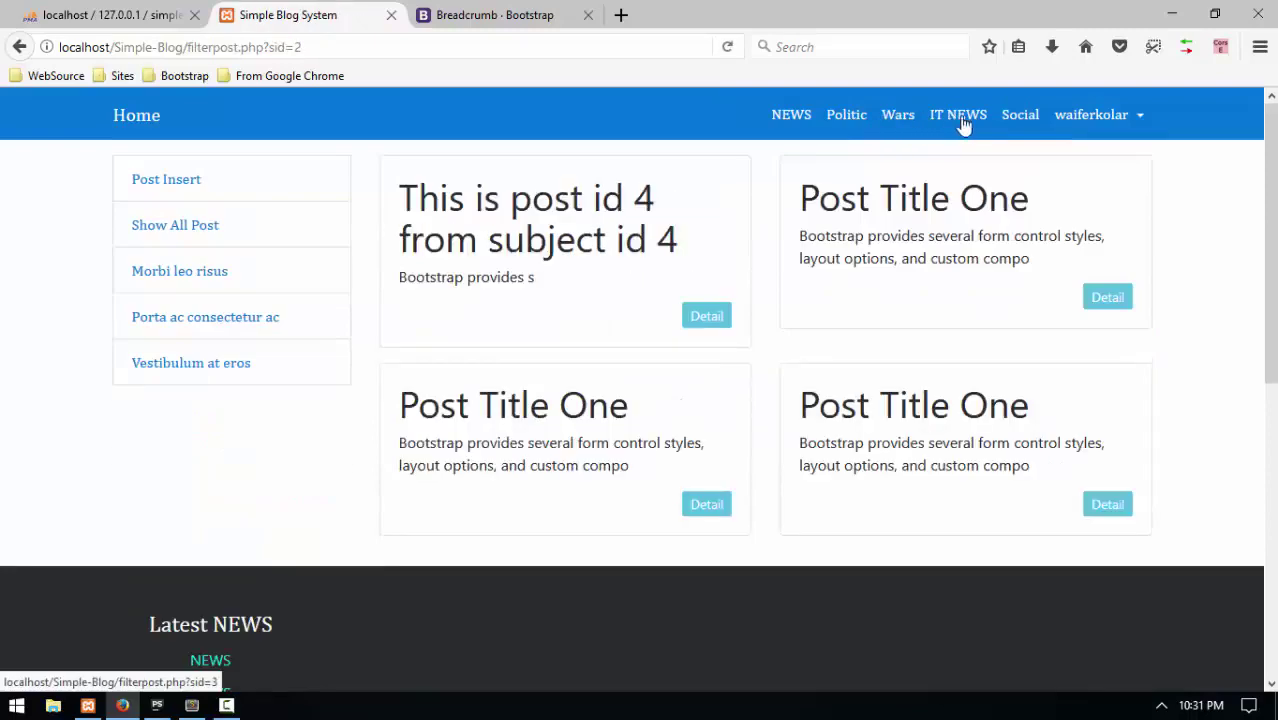
pyautogui.click(958, 116)
pyautogui.click(1018, 128)
pyautogui.click(190, 228)
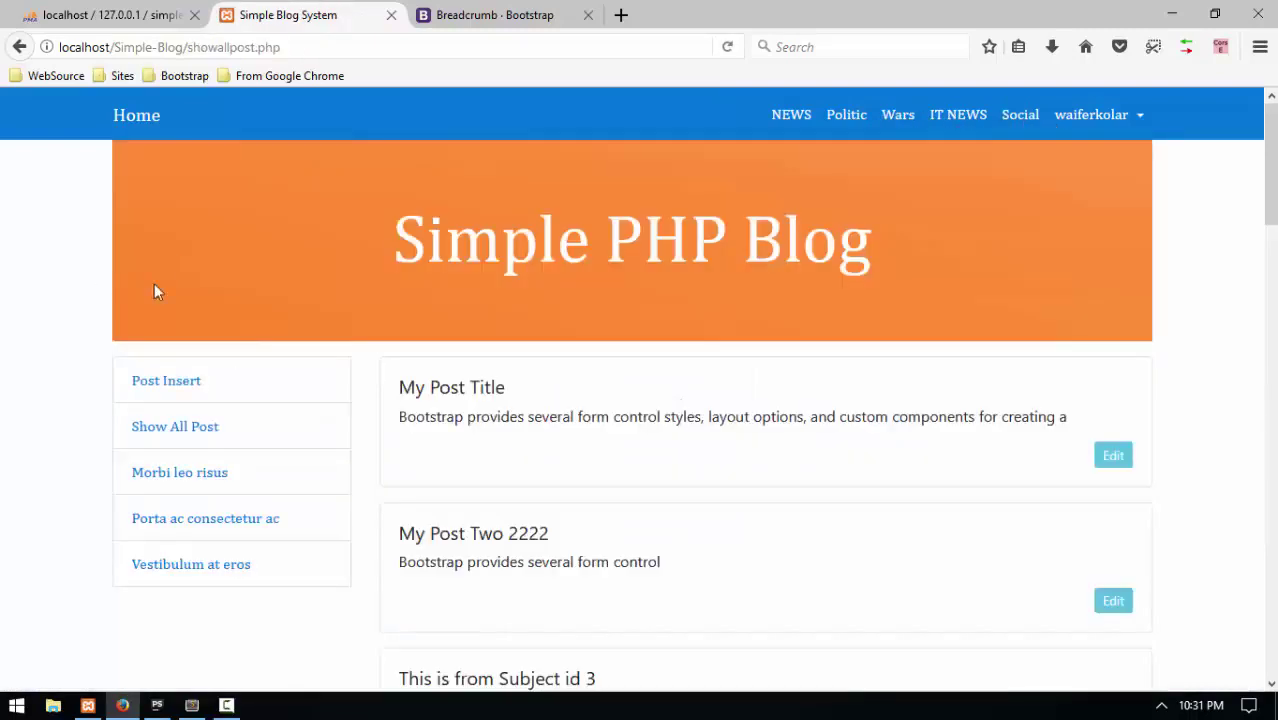
pyautogui.hotkey('alt', 'Tab')
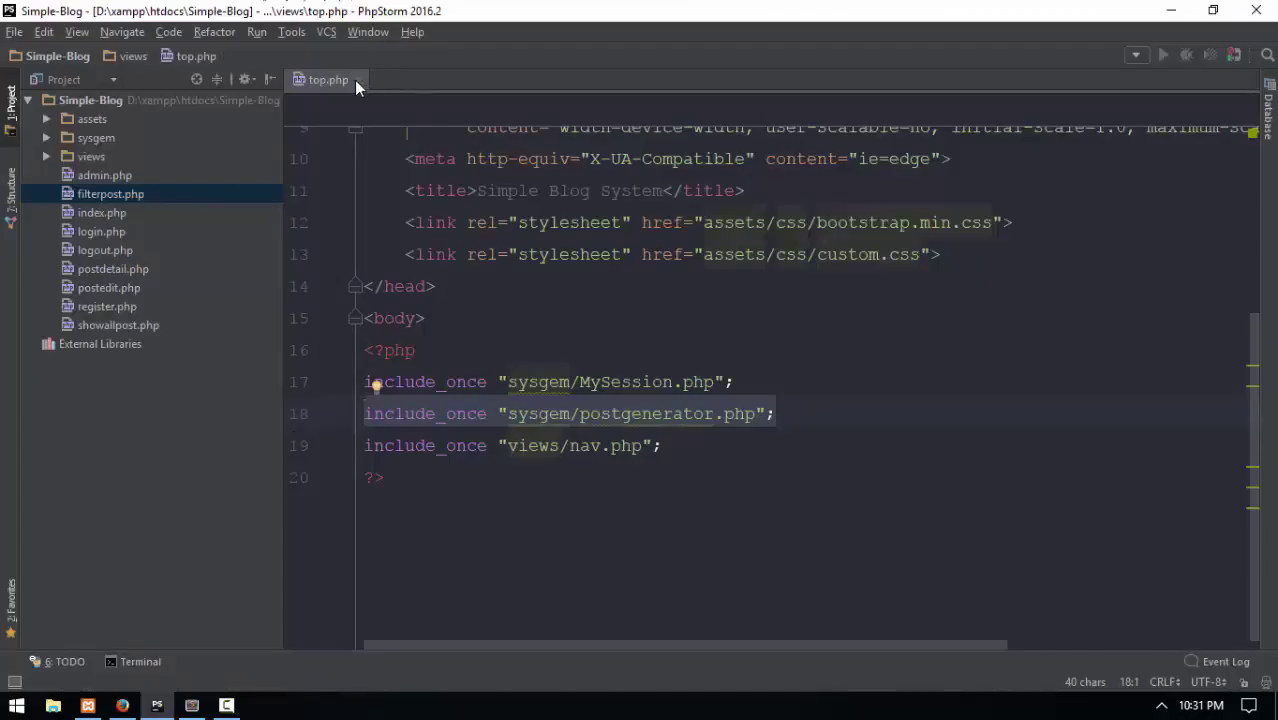
# Open index.php and delete its nav.php and postgenerator.php include lines
pyautogui.doubleClick(100, 213)
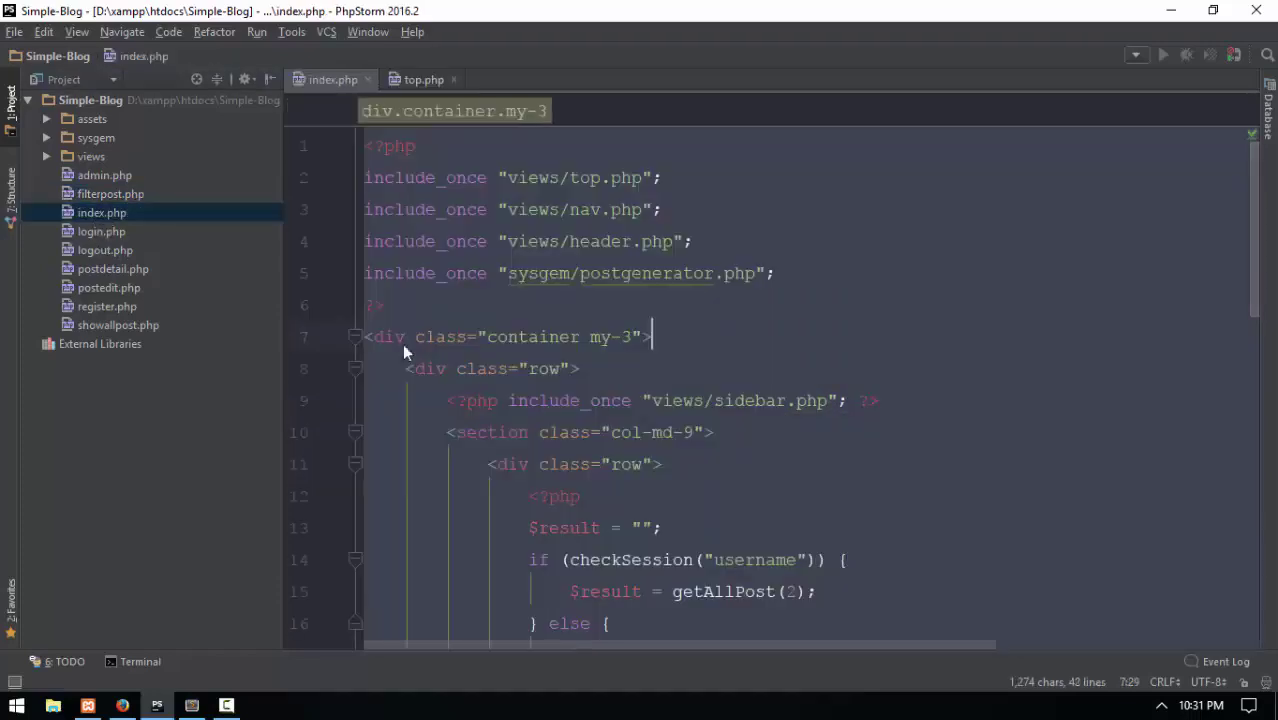
pyautogui.click(808, 296)
pyautogui.write('?>')
pyautogui.click(678, 210)
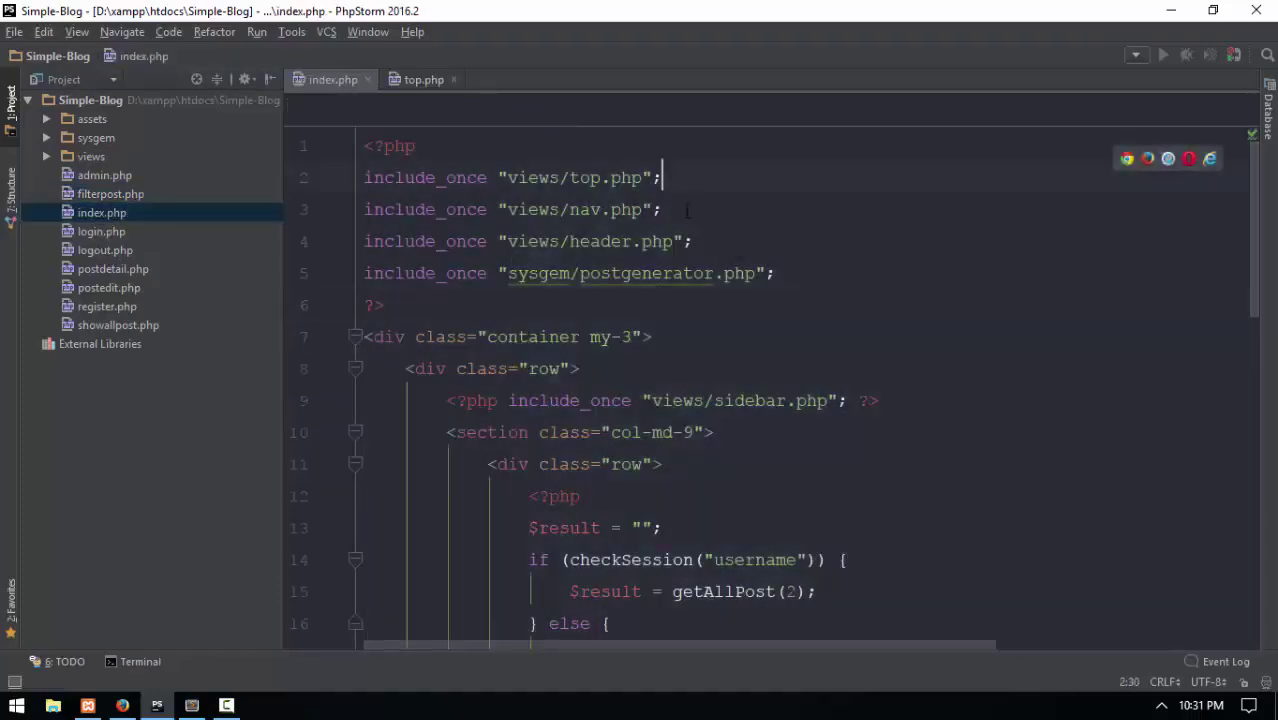
pyautogui.hotkey('shift', 'Home')
pyautogui.press('Delete')
pyautogui.press('Delete')
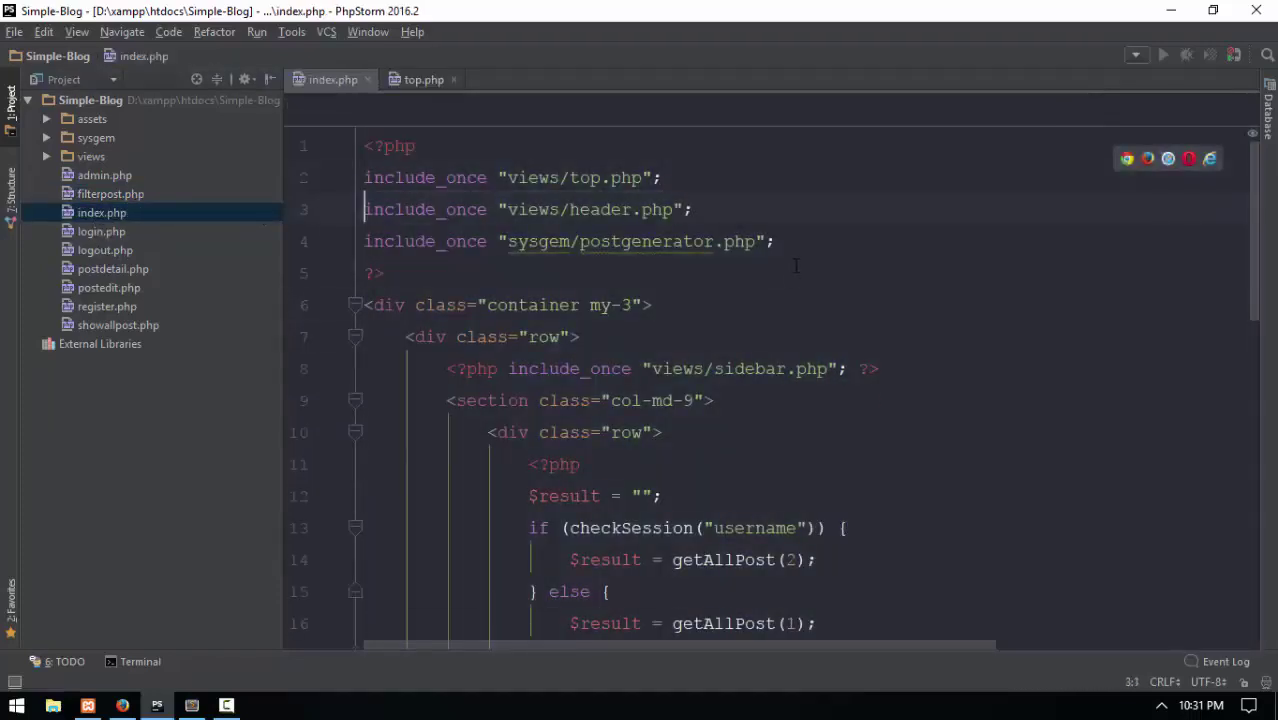
pyautogui.moveTo(776, 241); pyautogui.dragTo(365, 241)
pyautogui.press('Delete')
pyautogui.press('Delete')
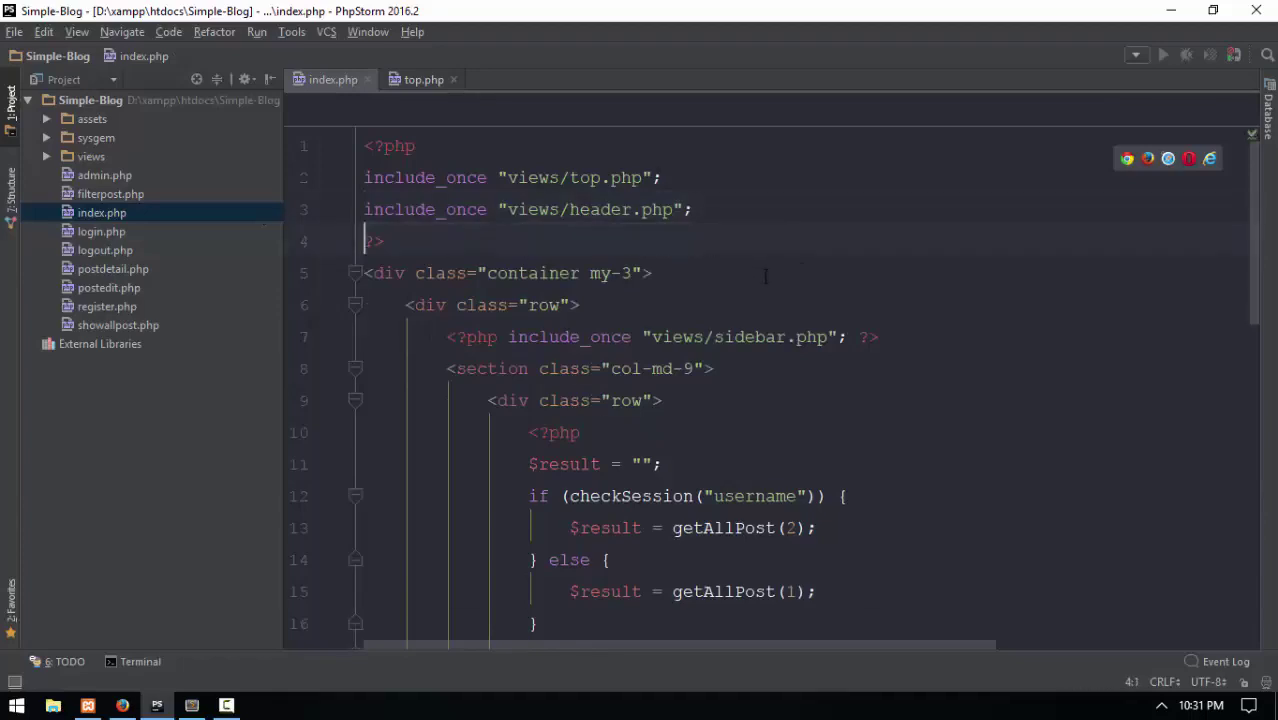
# Reload the blog in Firefox and check the NEWS and another category page
pyautogui.hotkey('alt', 'Tab')
pyautogui.click(729, 50)
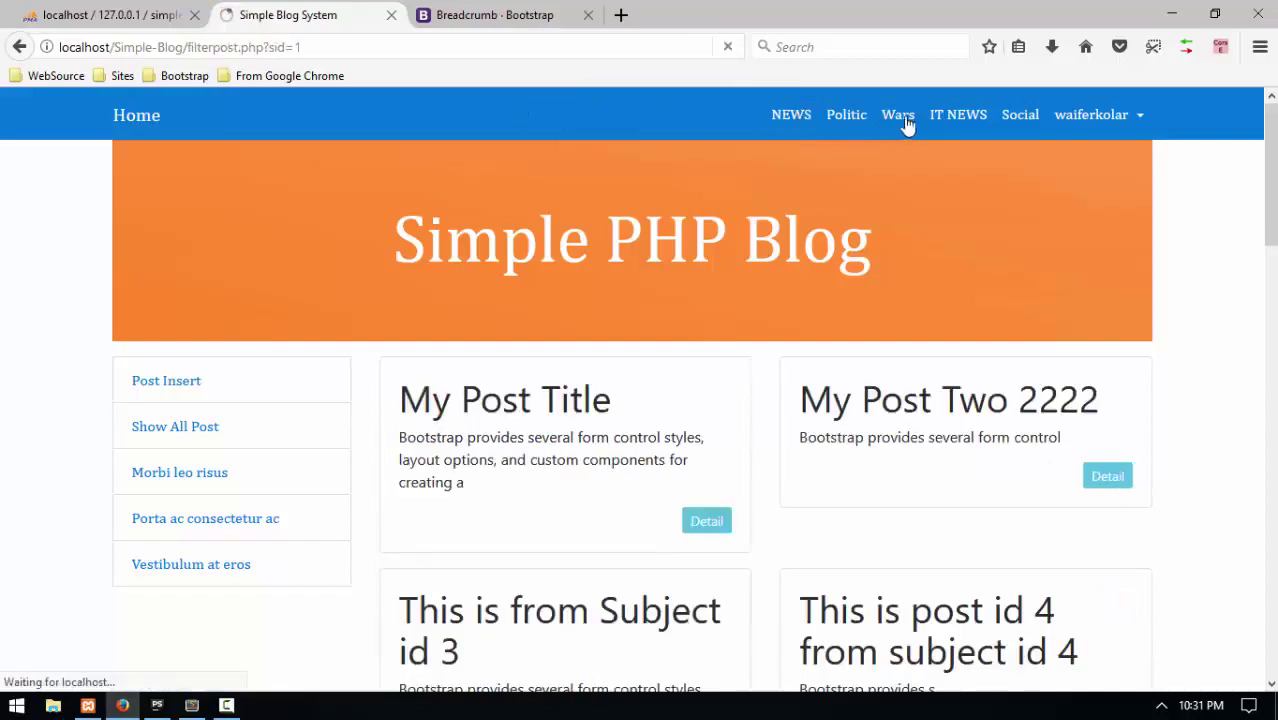
pyautogui.click(805, 118)
pyautogui.click(899, 120)
pyautogui.hotkey('alt', 'Tab')
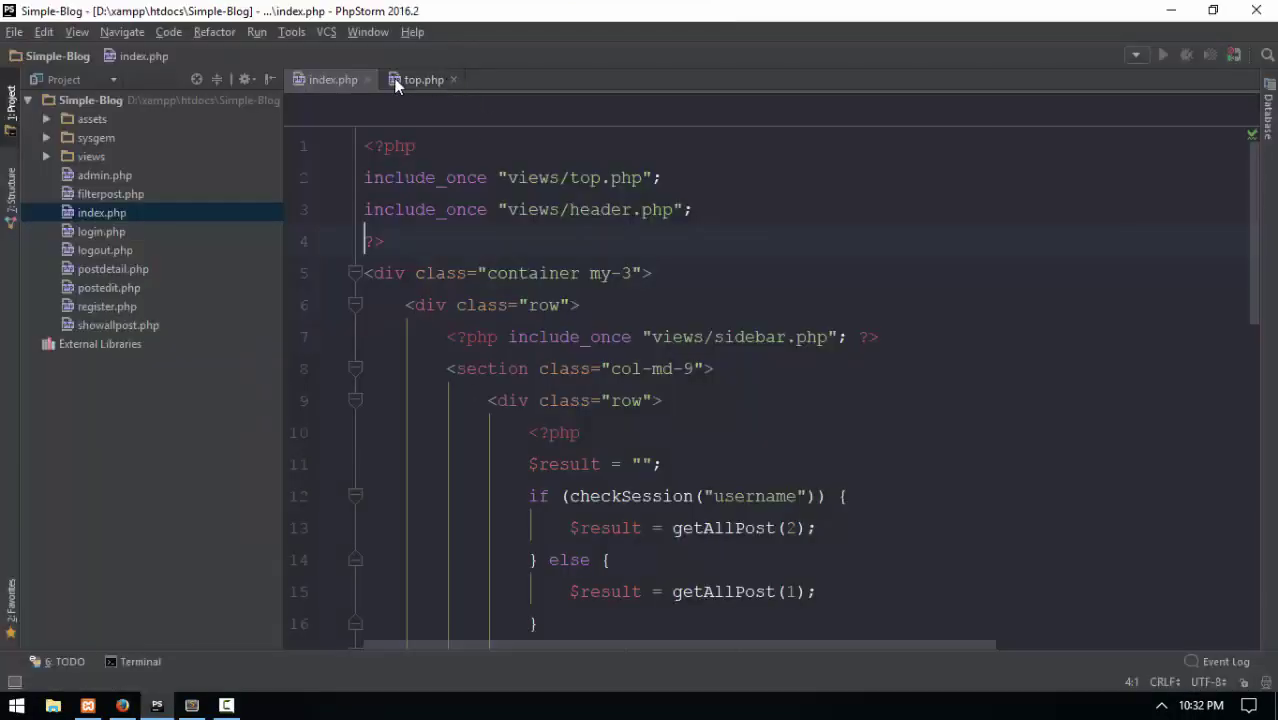
pyautogui.scroll(-2, 513, 177)
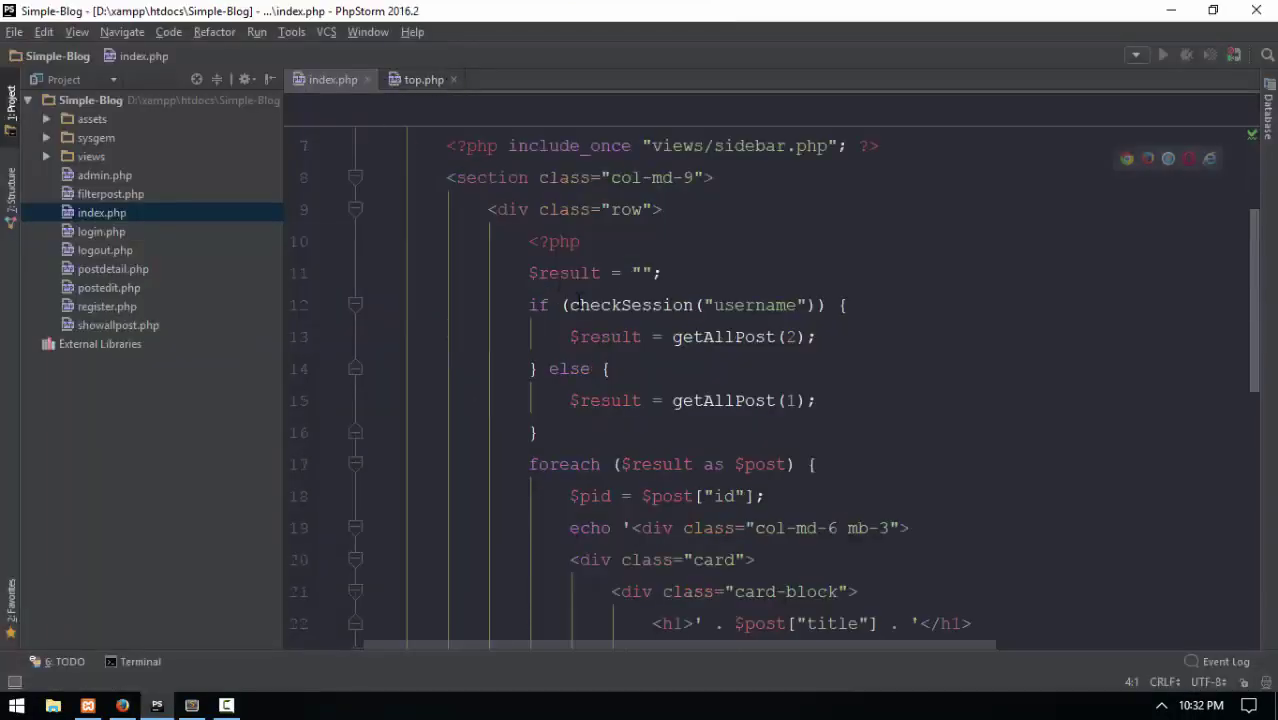
# Close index.php and move login.php's membership include below top.php's postgenerator include
pyautogui.click(368, 80)
pyautogui.doubleClick(91, 231)
pyautogui.scroll(9, 620, 330)
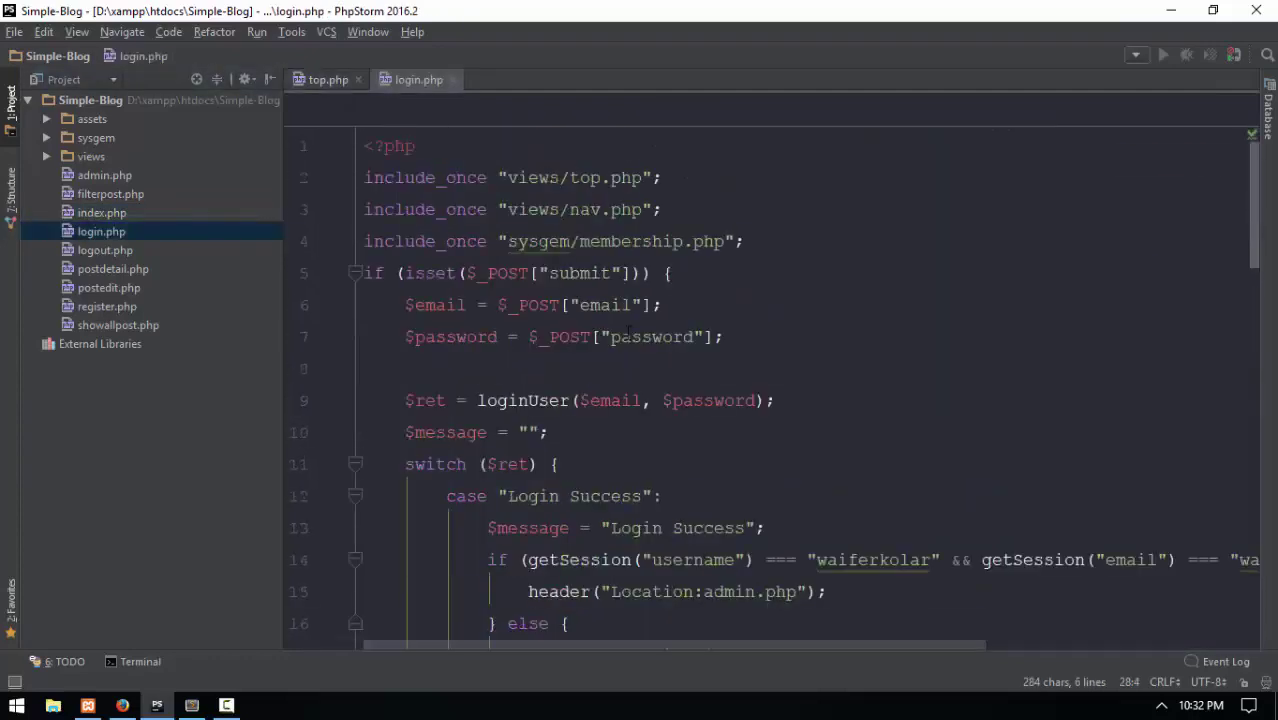
pyautogui.moveTo(767, 242); pyautogui.dragTo(362, 241)
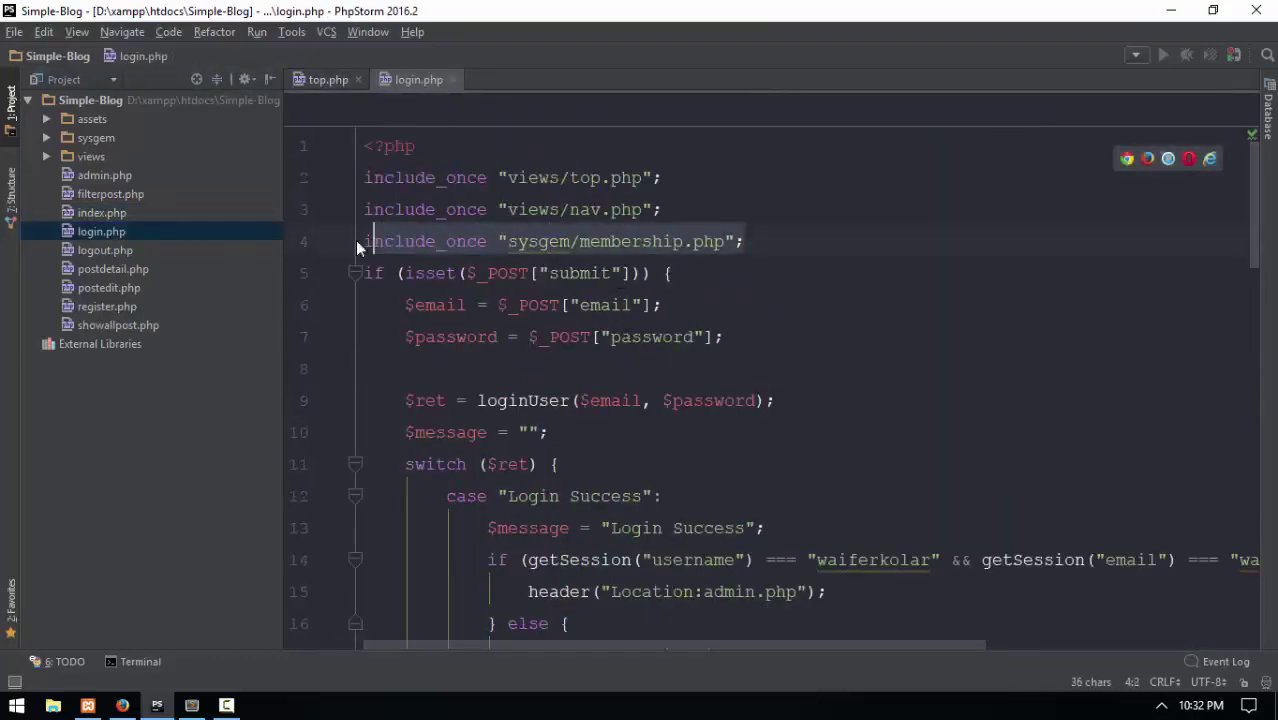
pyautogui.hotkey('ctrl', 'x')
pyautogui.click(330, 80)
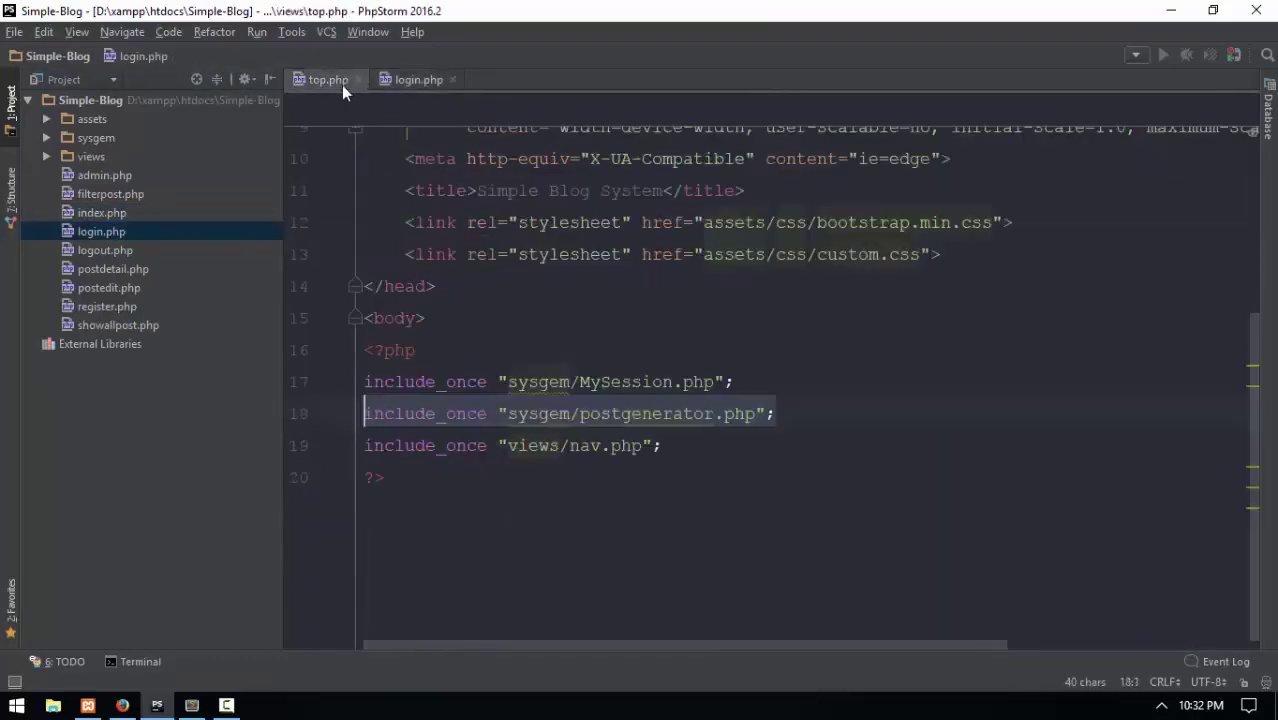
pyautogui.click(846, 410)
pyautogui.press('Return')
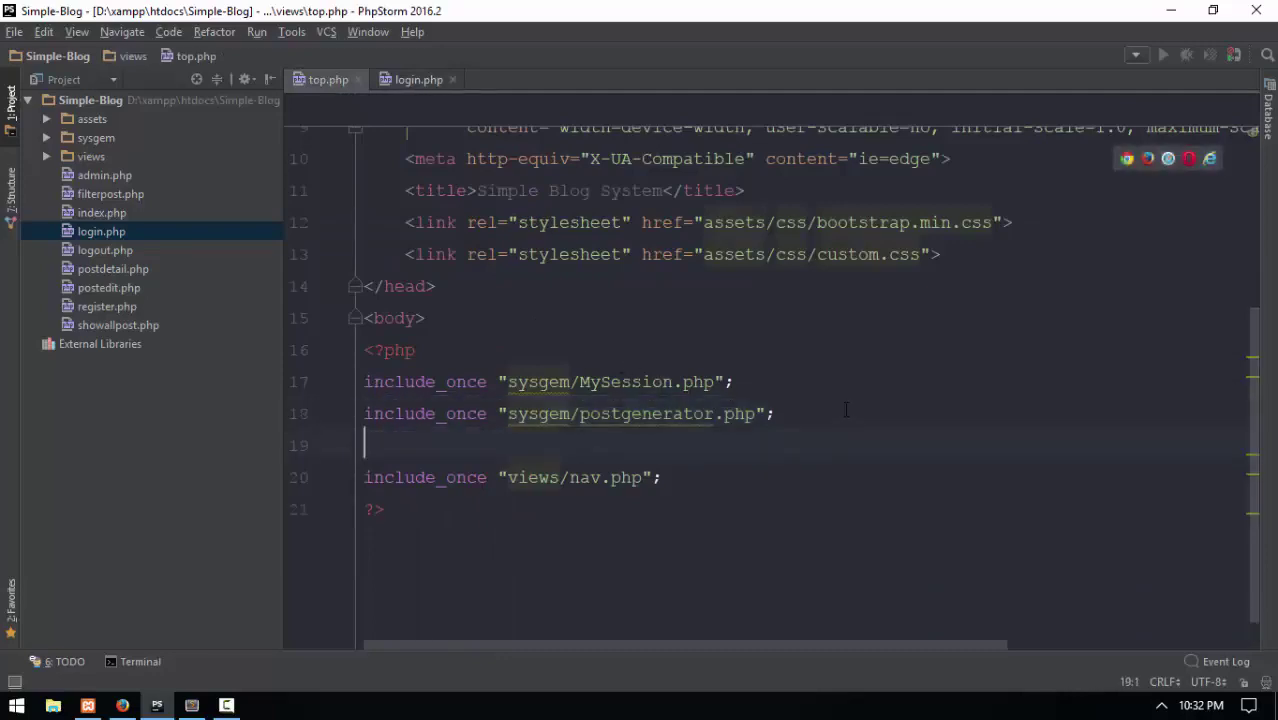
pyautogui.hotkey('ctrl', 'v')
# Remove the nav.php include and leftover empty lines from login.php, then close it
pyautogui.click(407, 85)
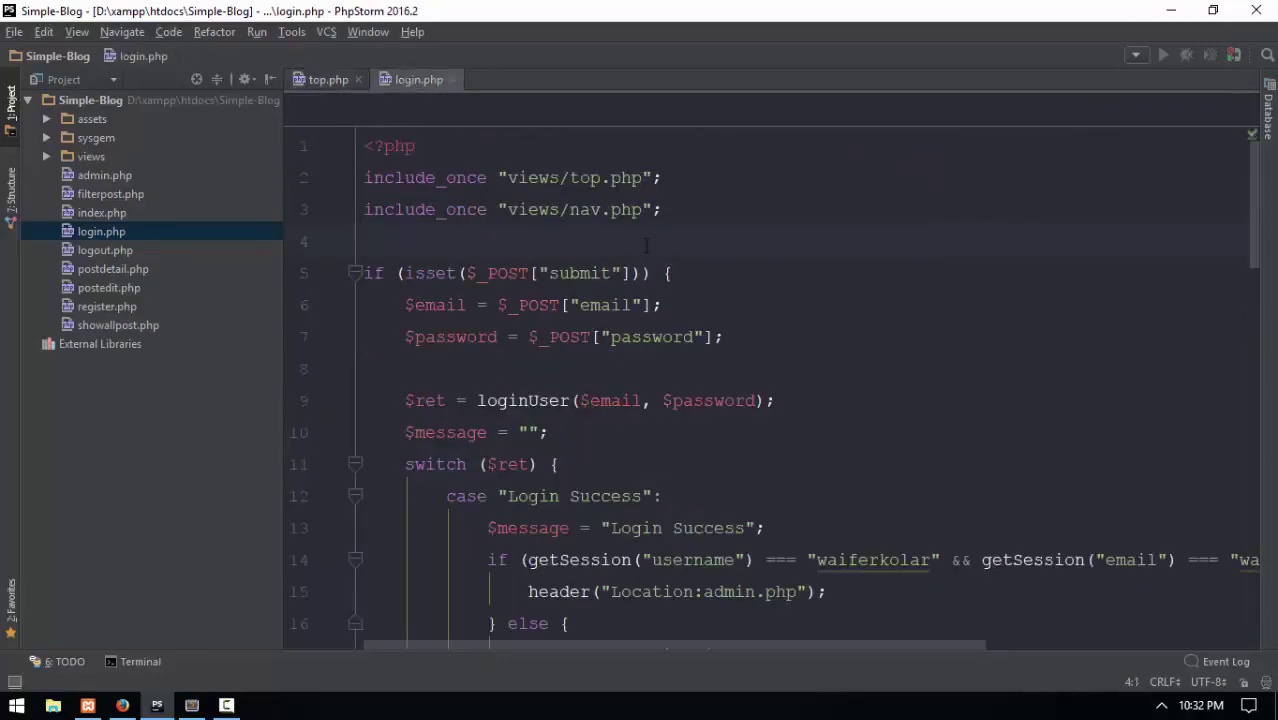
pyautogui.moveTo(664, 209); pyautogui.dragTo(318, 205)
pyautogui.hotkey('ctrl', 'x')
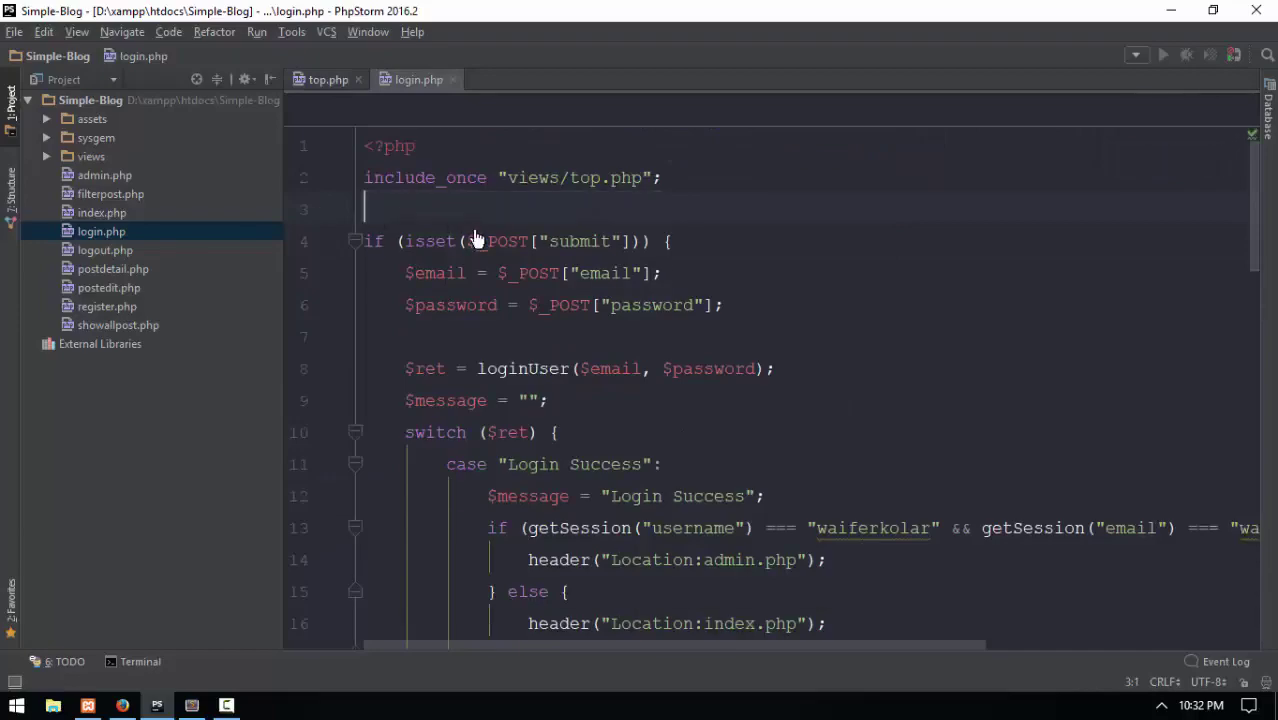
pyautogui.press('Delete')
pyautogui.press('Delete')
pyautogui.click(452, 80)
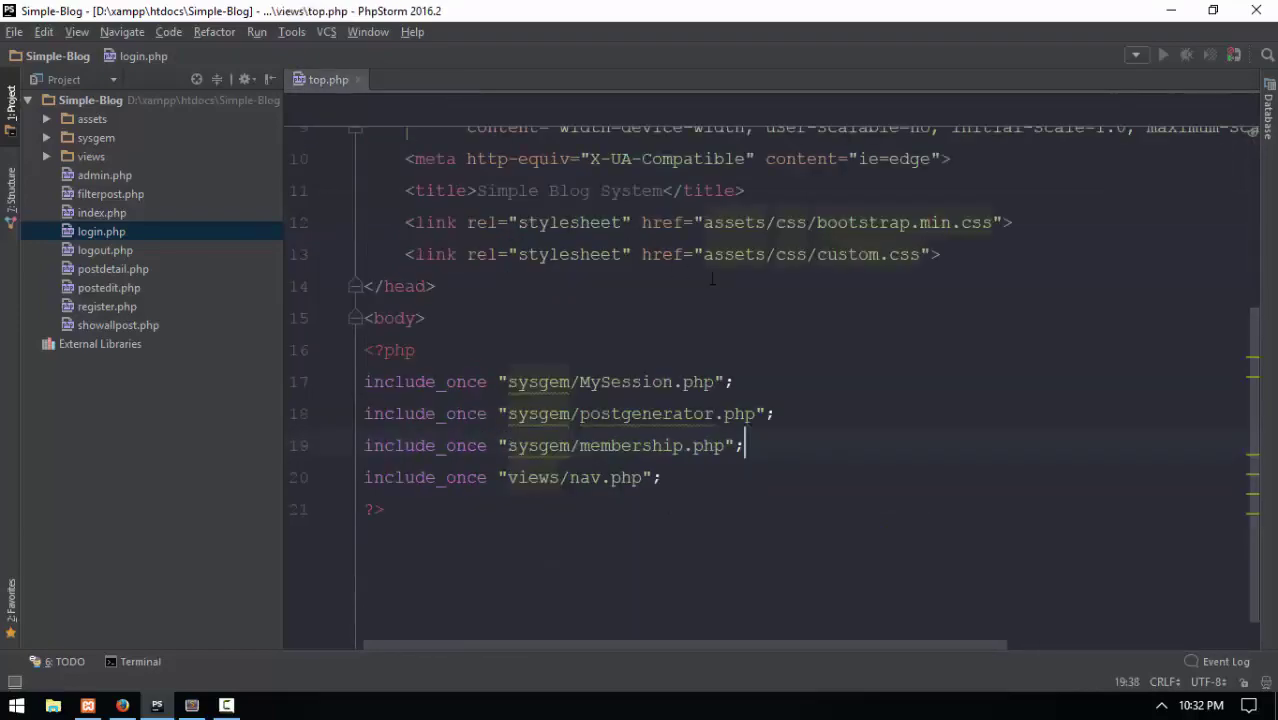
# Log out of the blog from the user menu in Firefox
pyautogui.hotkey('alt', 'Tab')
pyautogui.click(1110, 122)
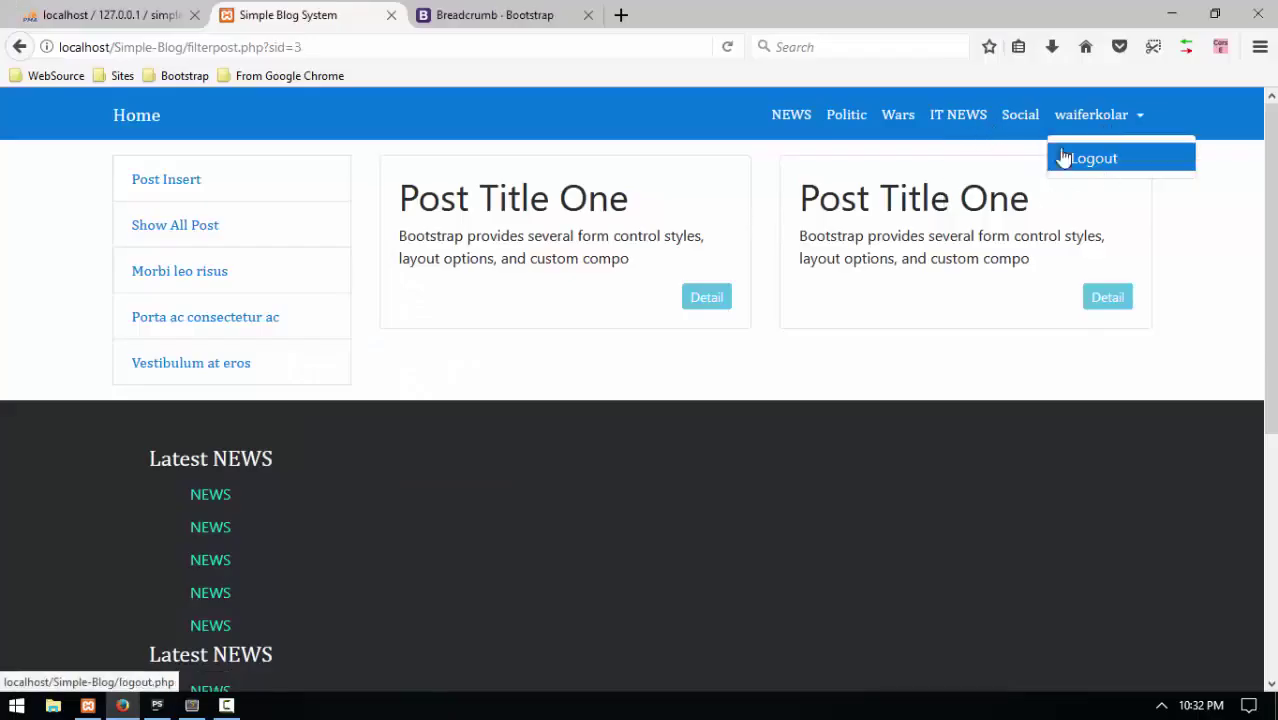
pyautogui.click(1082, 156)
# Open Member > Login and accept the suggested full email address
pyautogui.click(1118, 120)
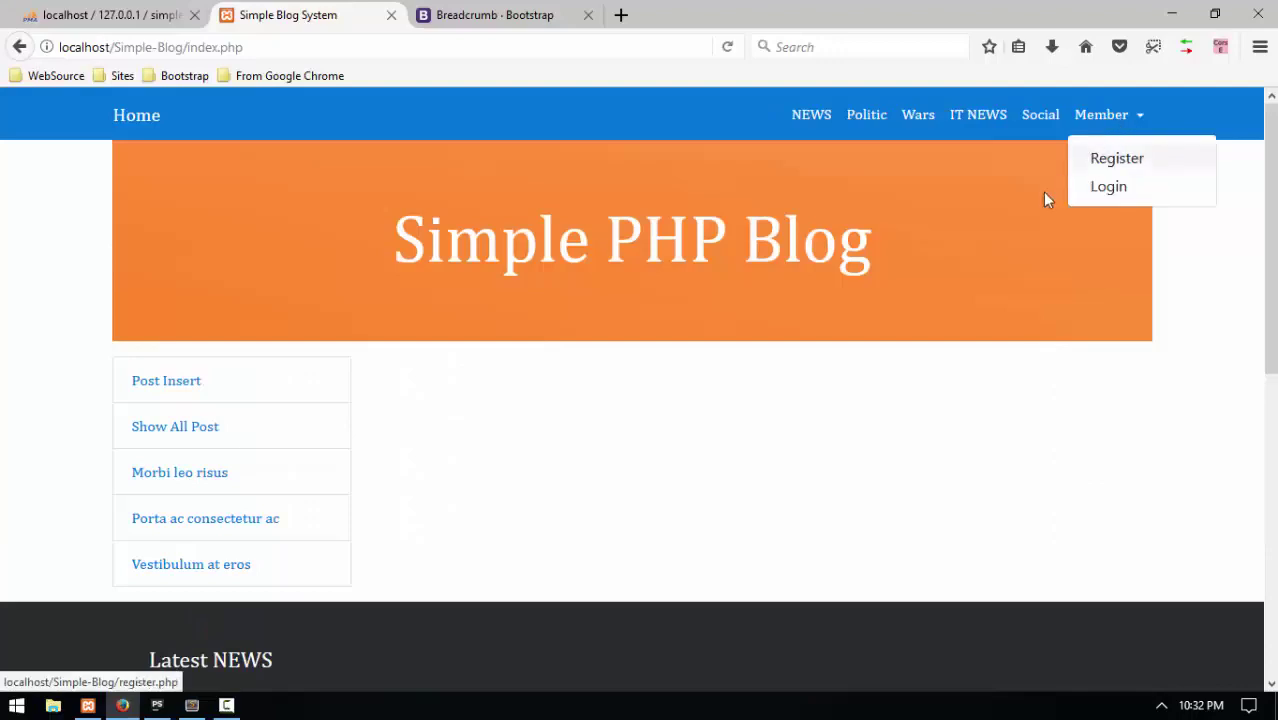
pyautogui.click(1088, 196)
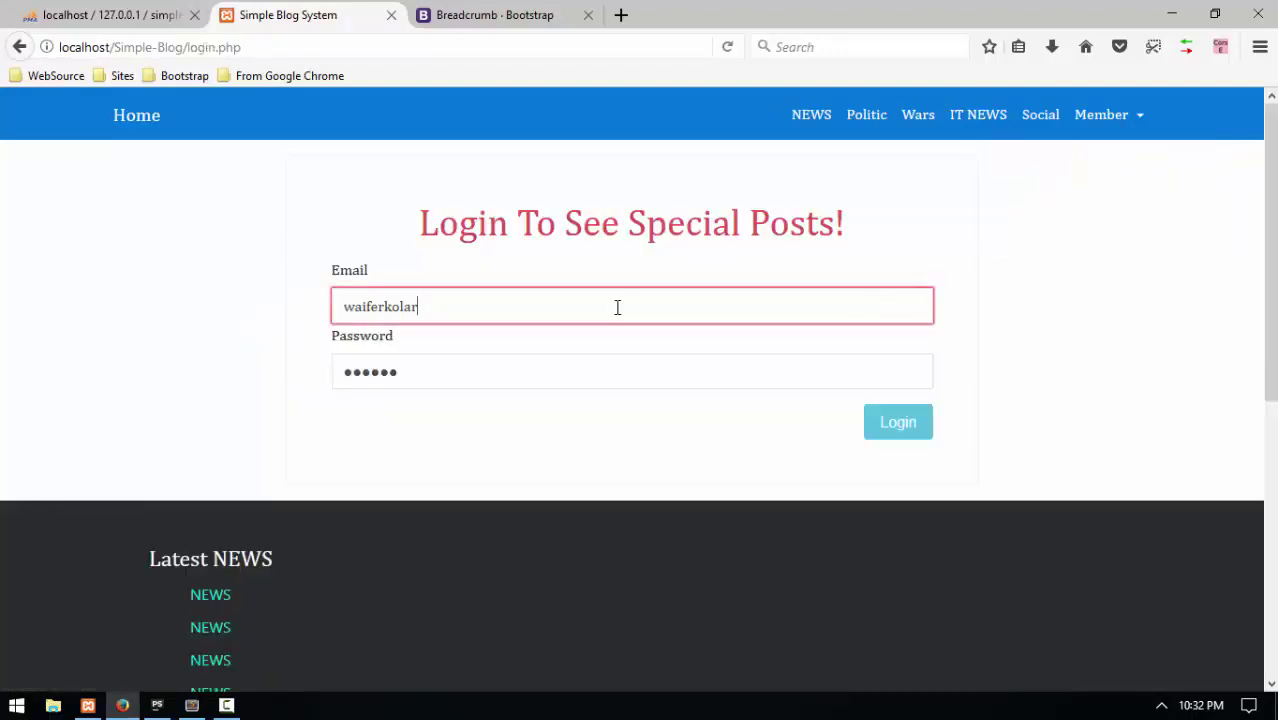
pyautogui.write('@gmail.com')
pyautogui.click(192, 705)
pyautogui.hotkey('alt', 'Tab')
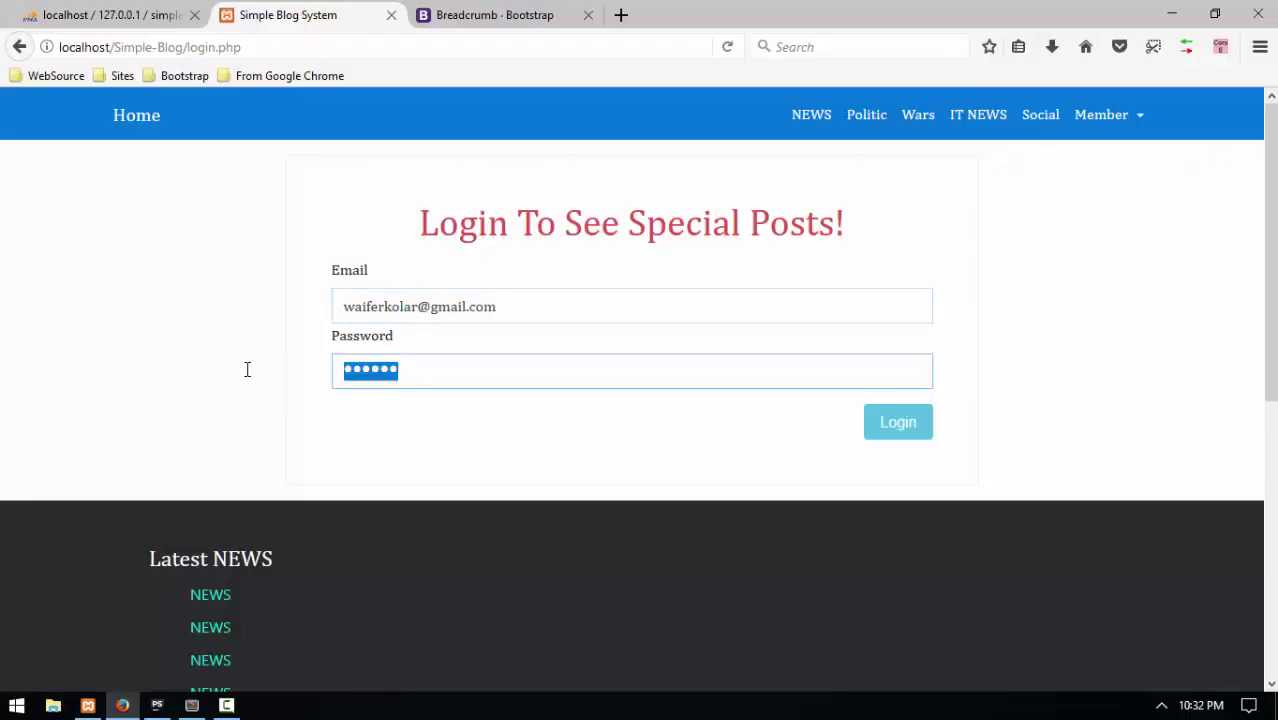